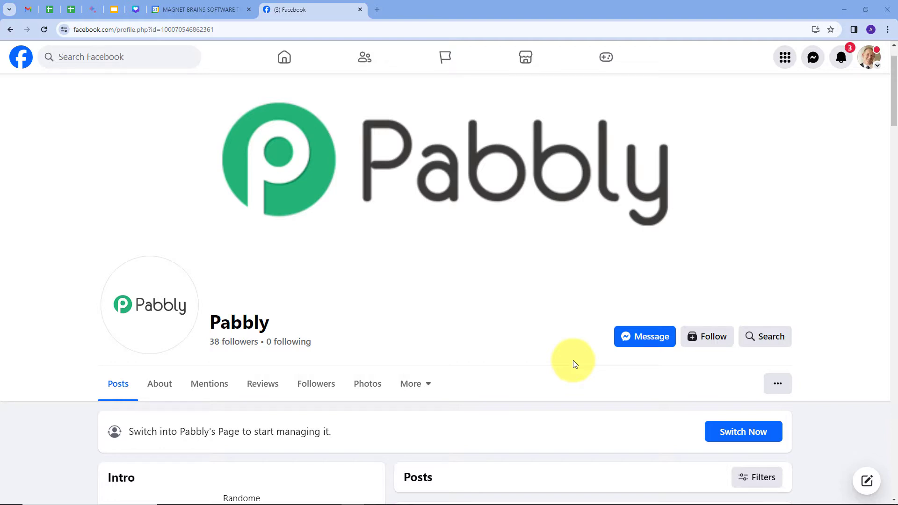
click(199, 10)
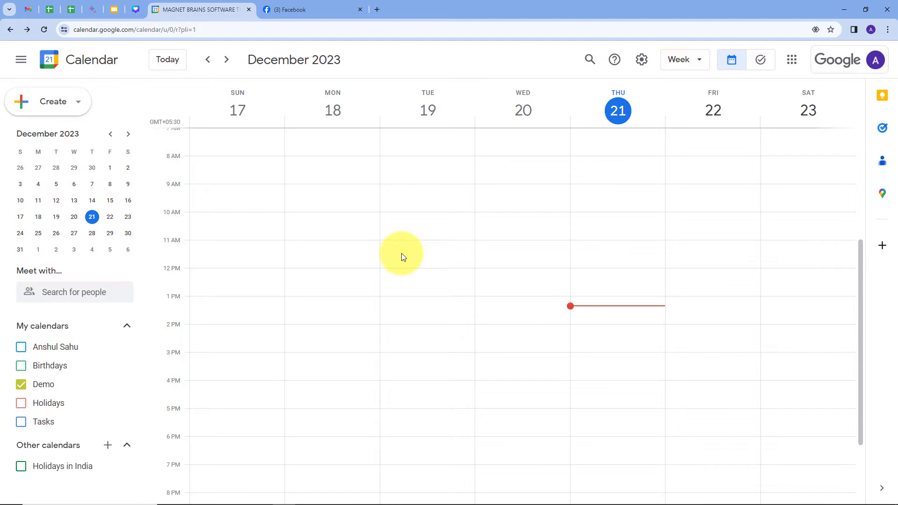
key(ctrl+Tab)
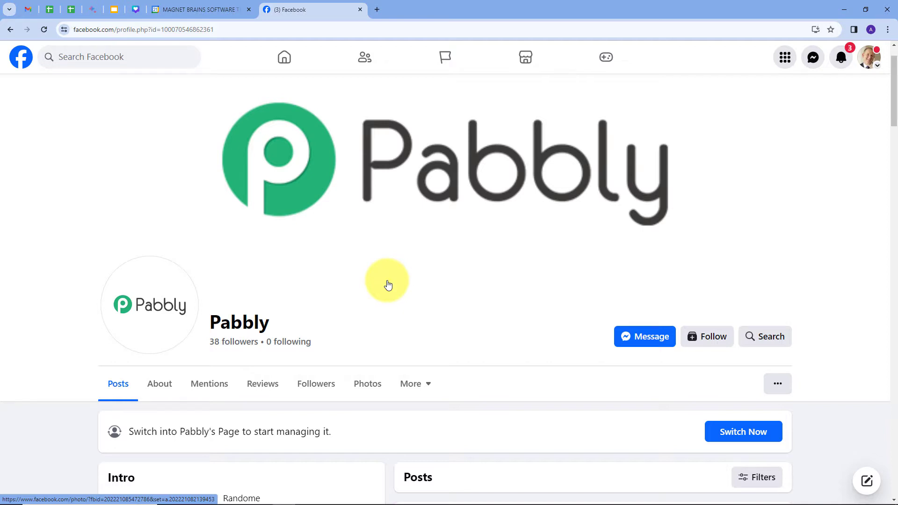
click(220, 9)
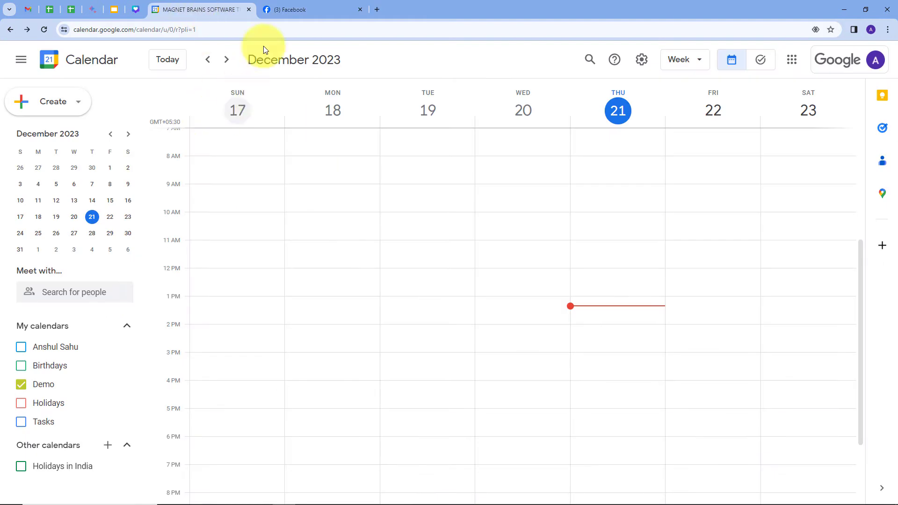
click(287, 9)
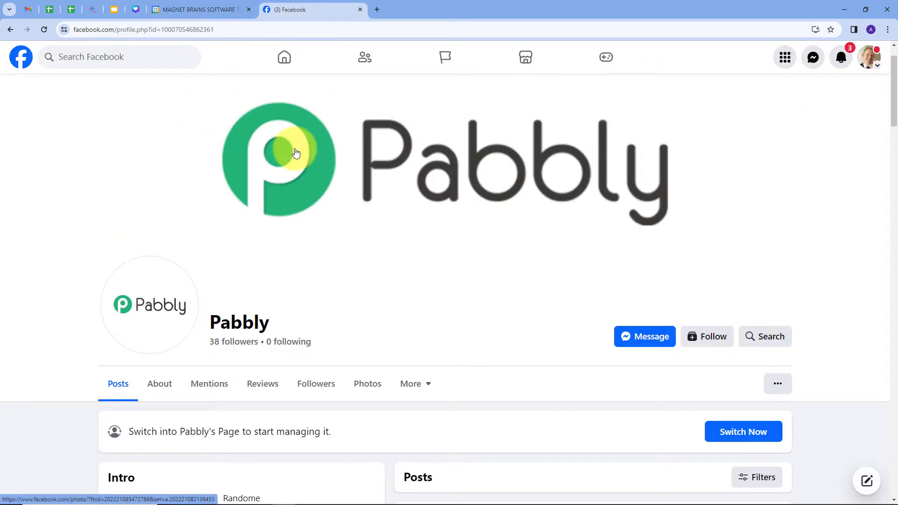
Go to pabbly.com in a new browser tab and sign in to access Pabbly Connect.
click(378, 13)
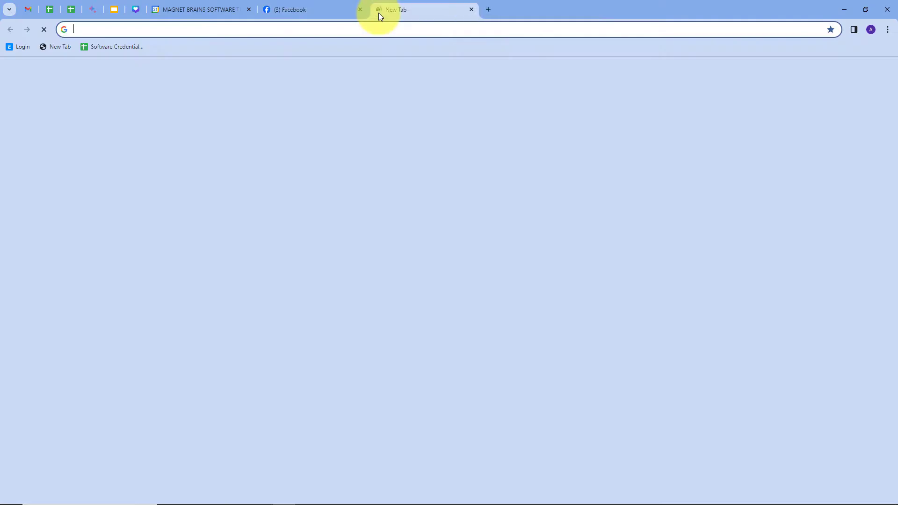
text(pab)
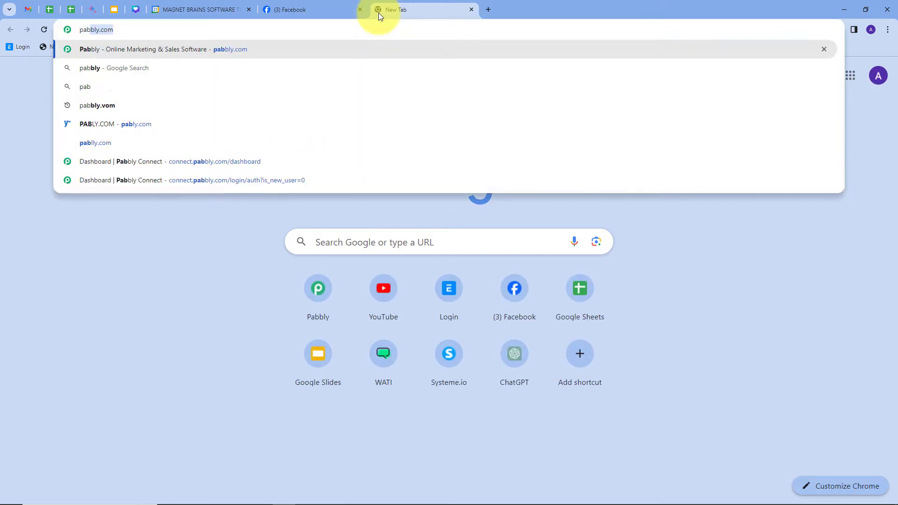
text(bly.com)
key(Return)
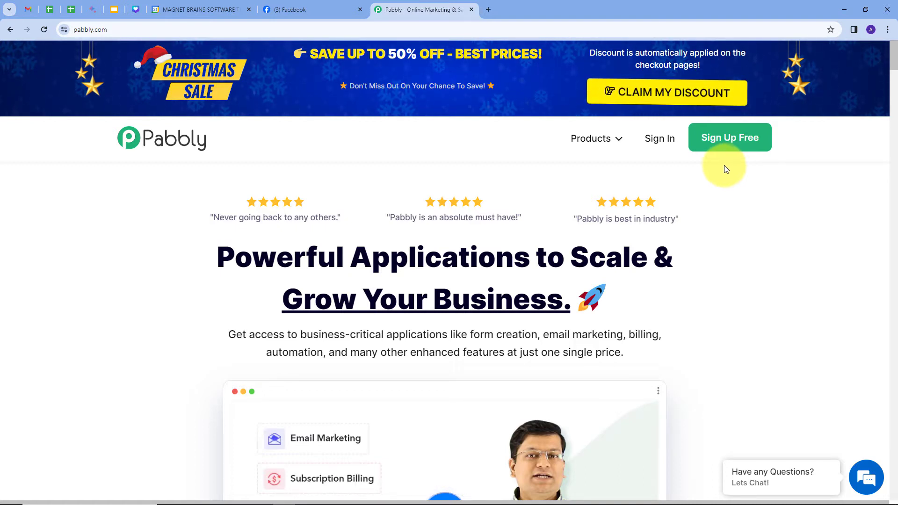
click(656, 148)
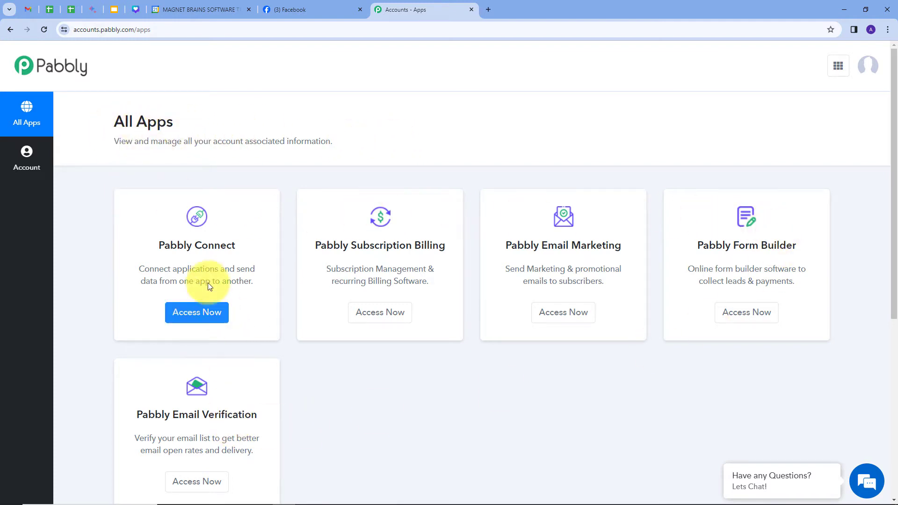
click(187, 316)
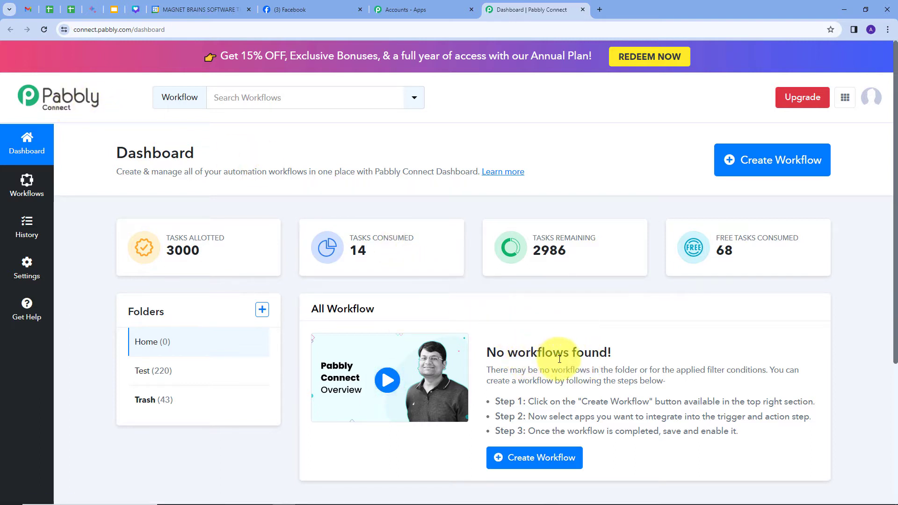
Create a workflow named "Create Facebook Page Post for Google Calendar Events" in the Home folder.
mouse_move(145, 308)
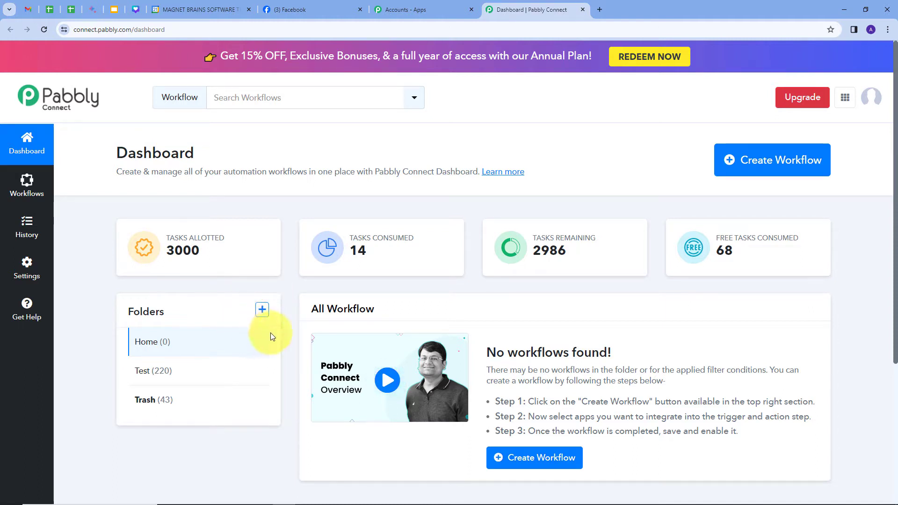
click(750, 176)
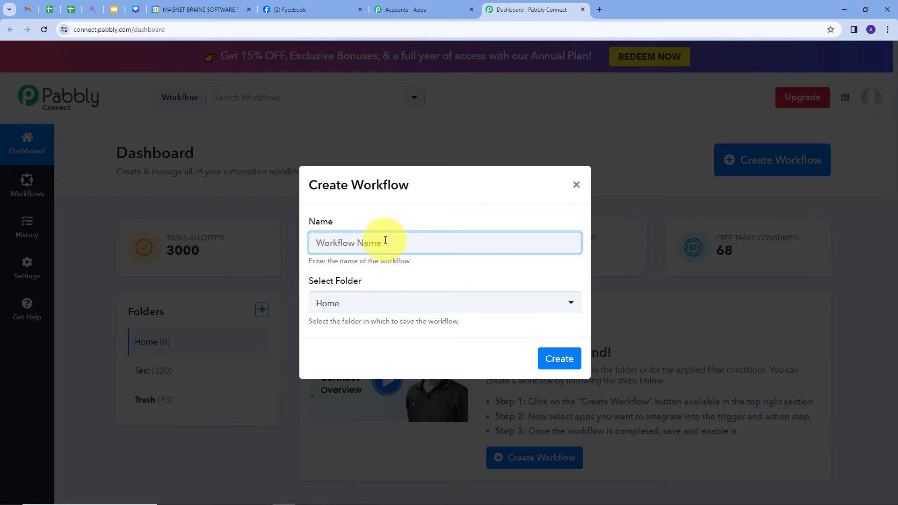
text(Create Facebook Page Post for Google Calendar Events)
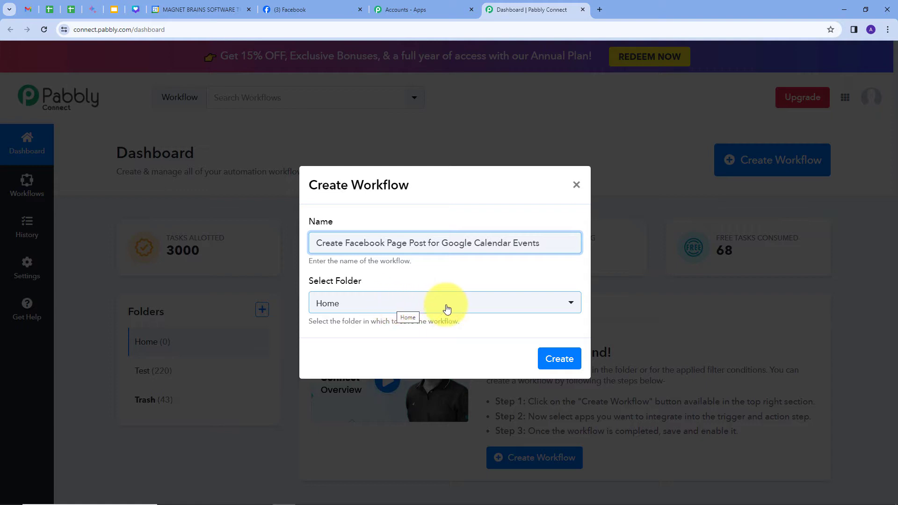
click(488, 308)
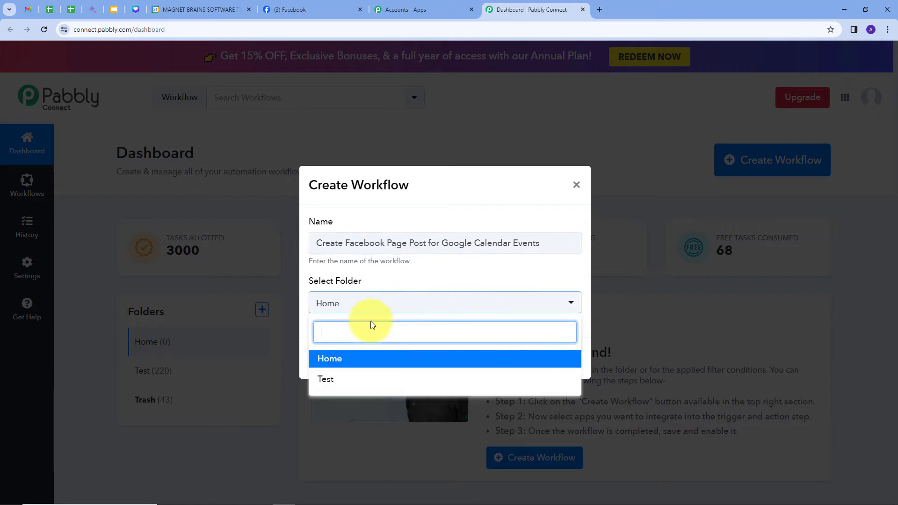
click(328, 359)
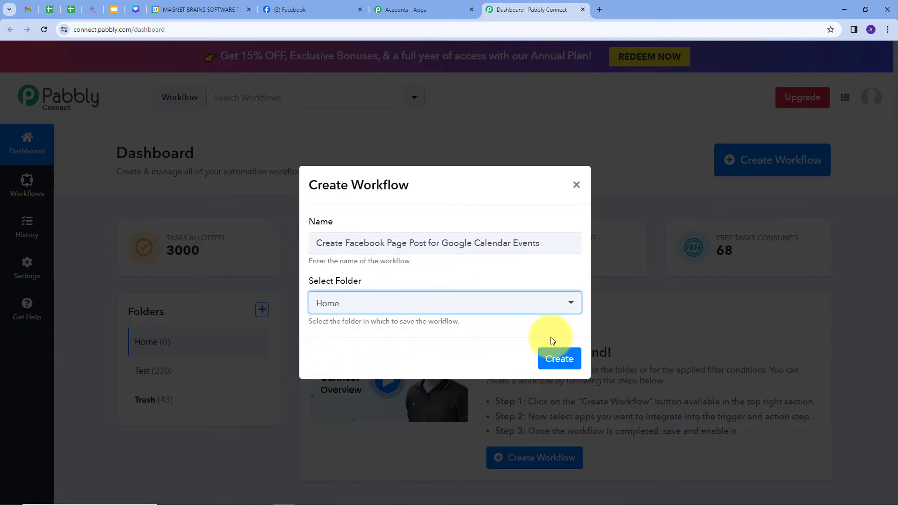
click(557, 360)
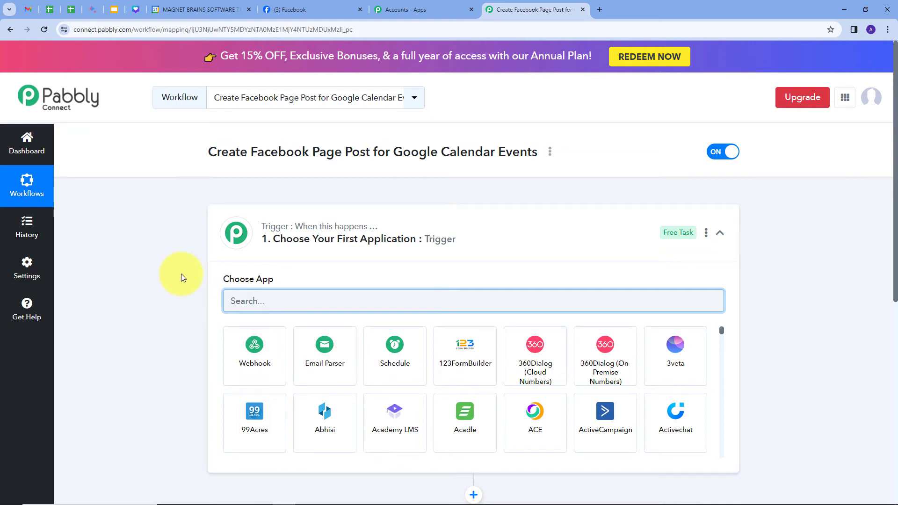
Set the workflow's trigger application to Google Calendar with New Event as the trigger event.
scroll(183, 277, down, 3)
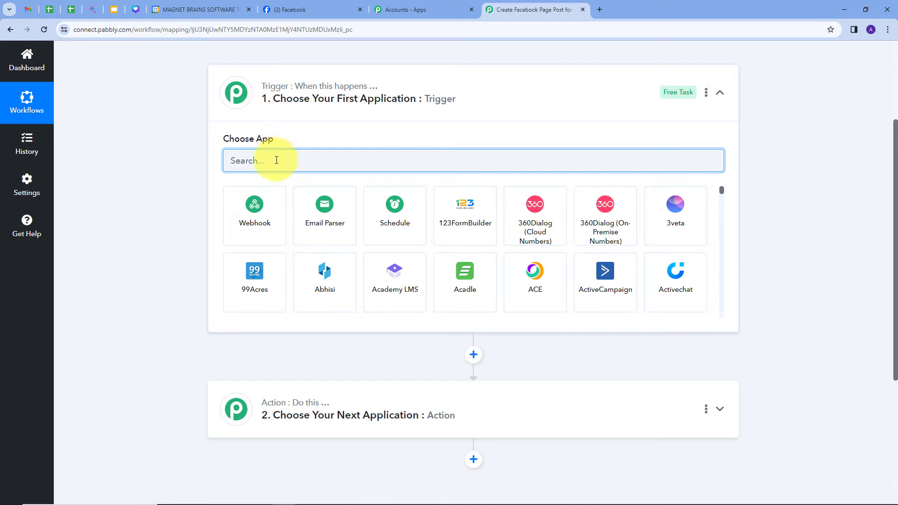
text(Go)
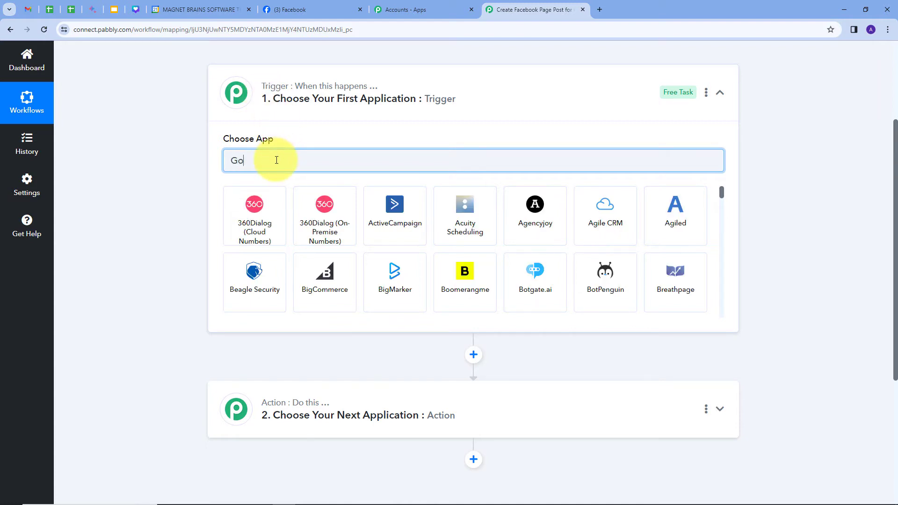
text(ogle c)
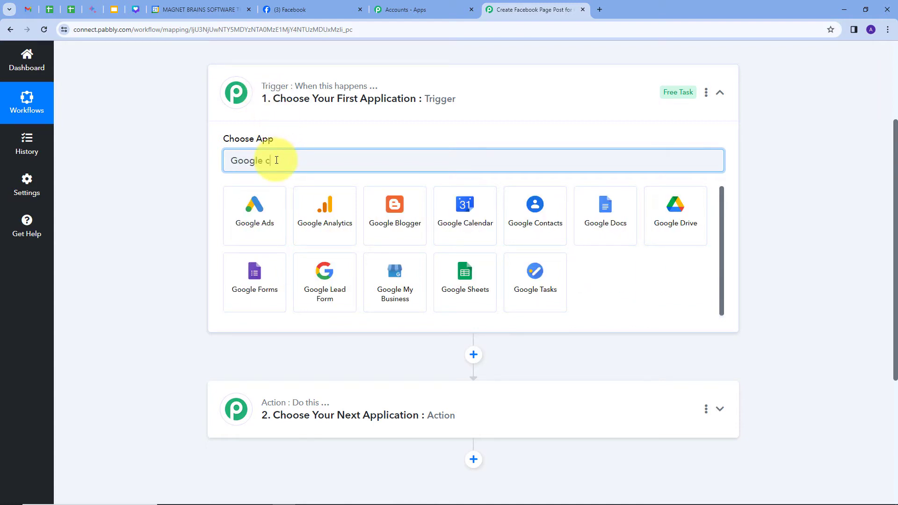
text(a)
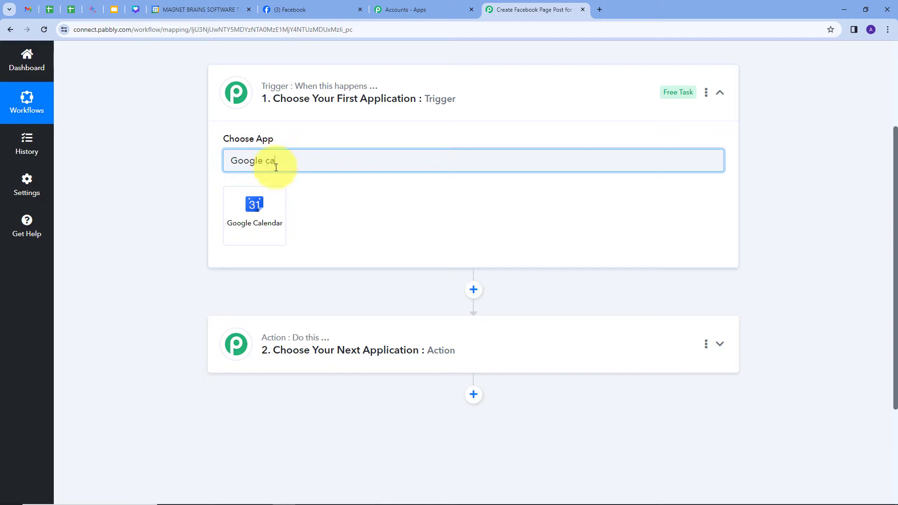
click(256, 215)
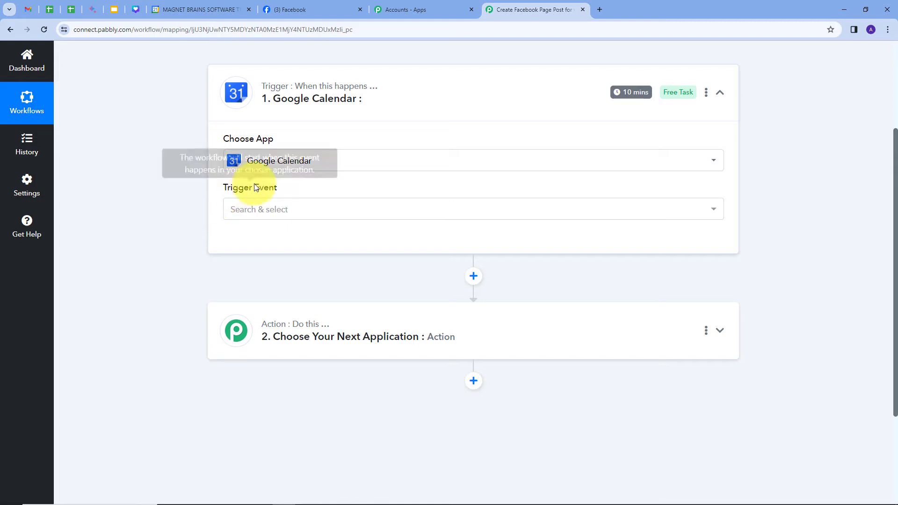
click(424, 209)
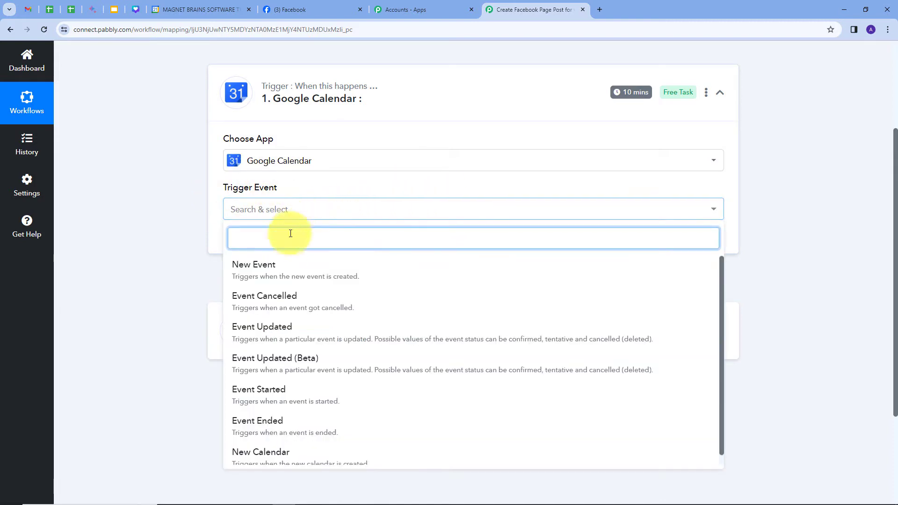
click(258, 277)
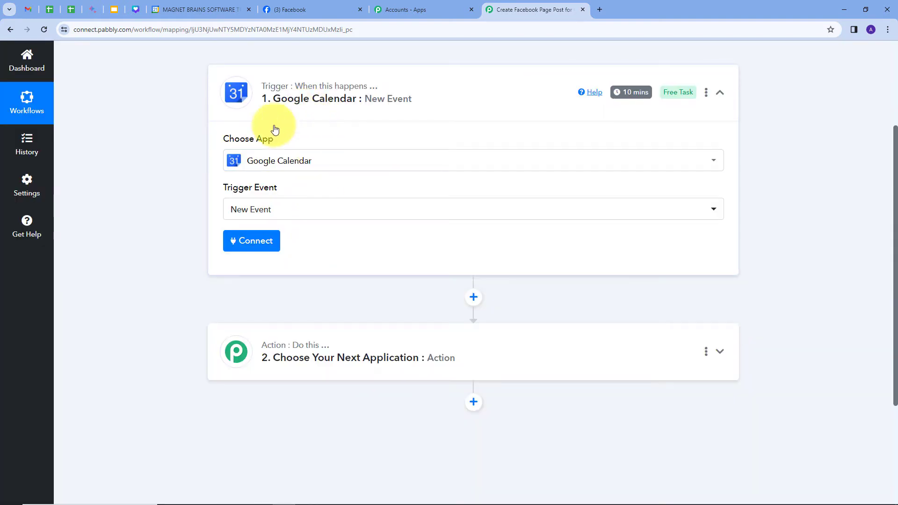
Add a new Google Calendar connection to the trigger and authorize it with the Google account.
click(240, 243)
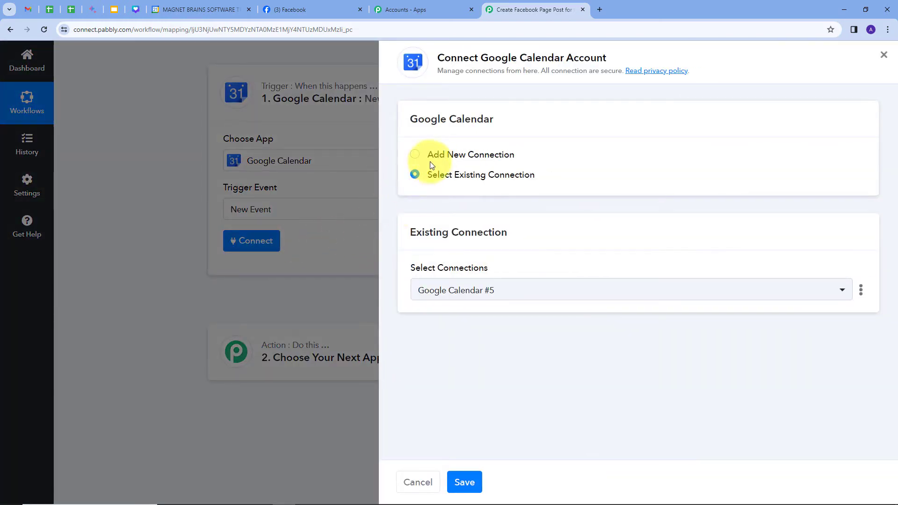
click(440, 156)
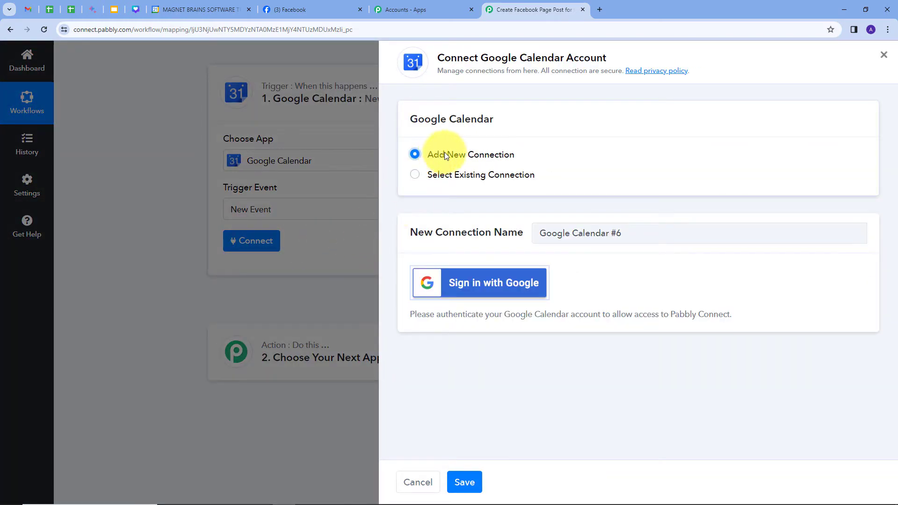
click(472, 285)
click(242, 227)
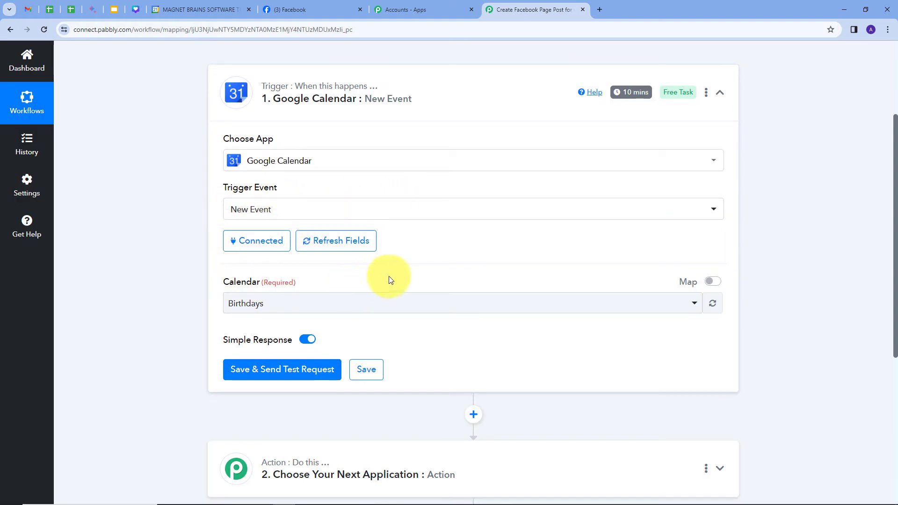
Check the calendar list in Google Calendar and choose Demo as the trigger's calendar in Pabbly Connect.
click(198, 9)
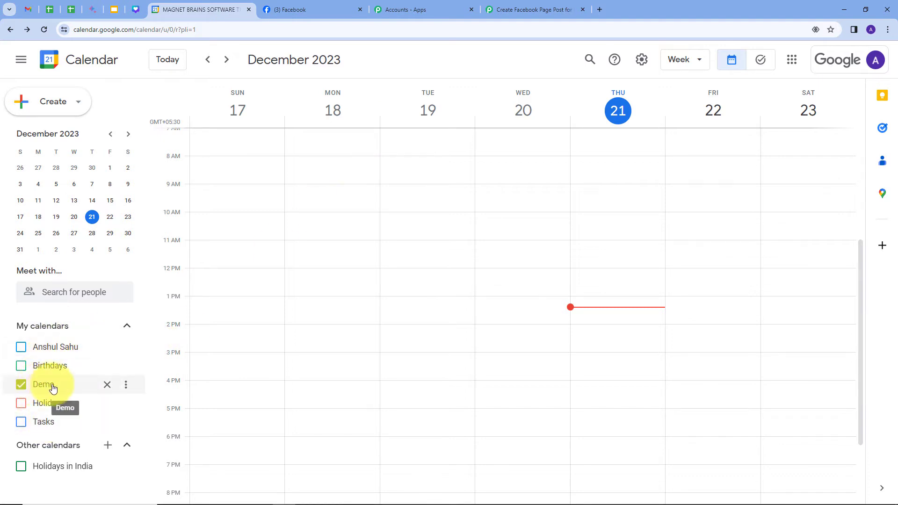
click(521, 5)
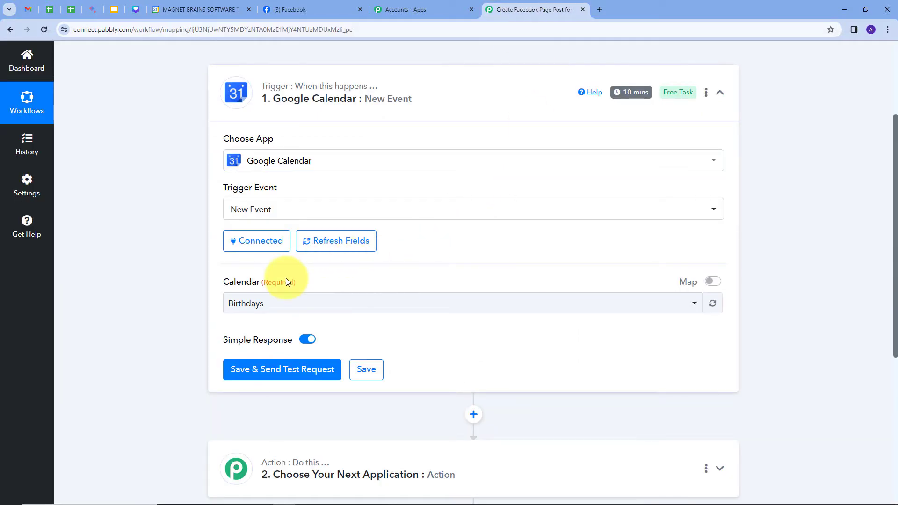
click(553, 306)
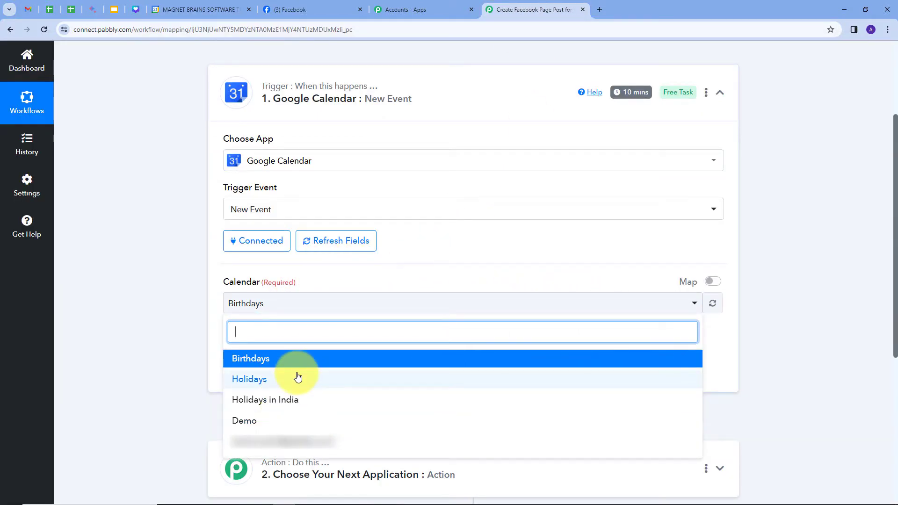
click(248, 422)
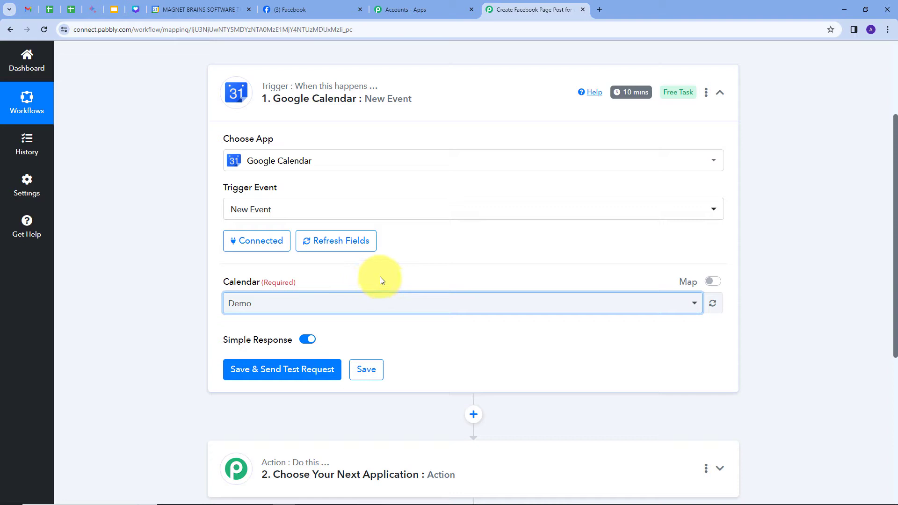
Switch to Google Calendar and start a new event titled "Science Webinar" dated Friday, December 22.
click(190, 6)
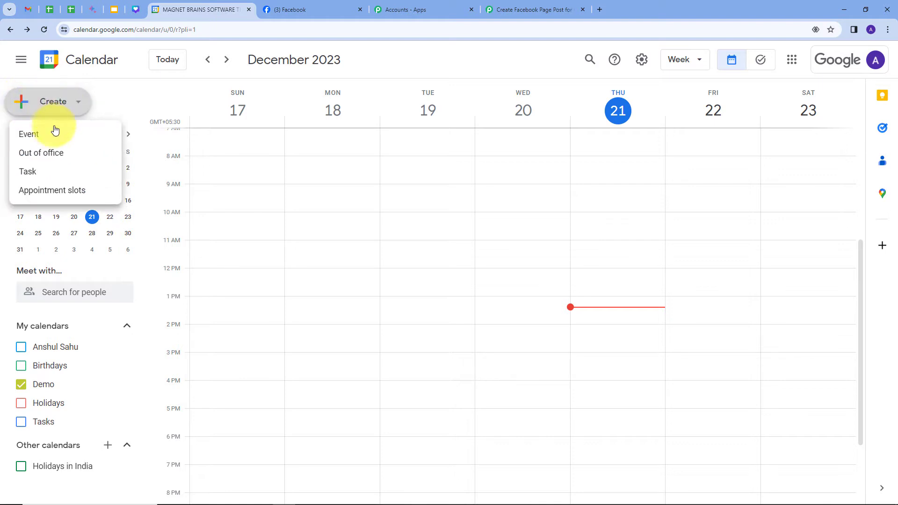
click(30, 139)
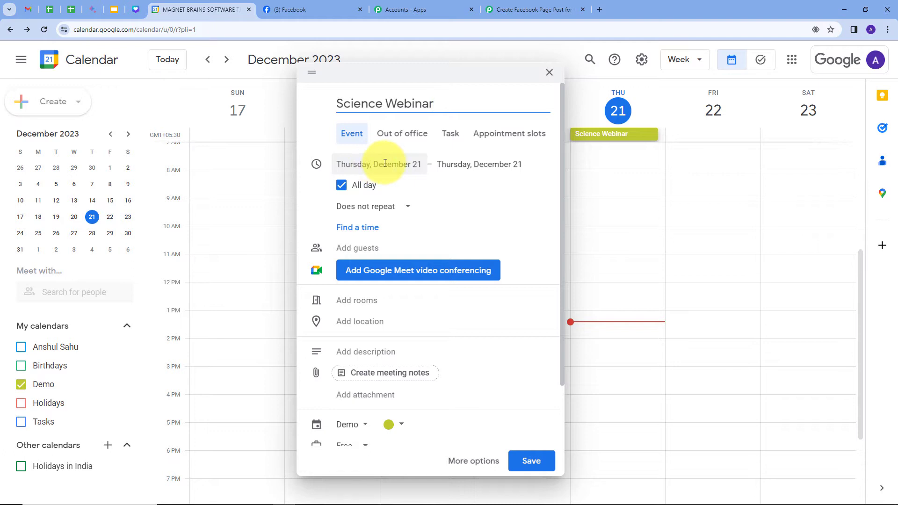
click(350, 163)
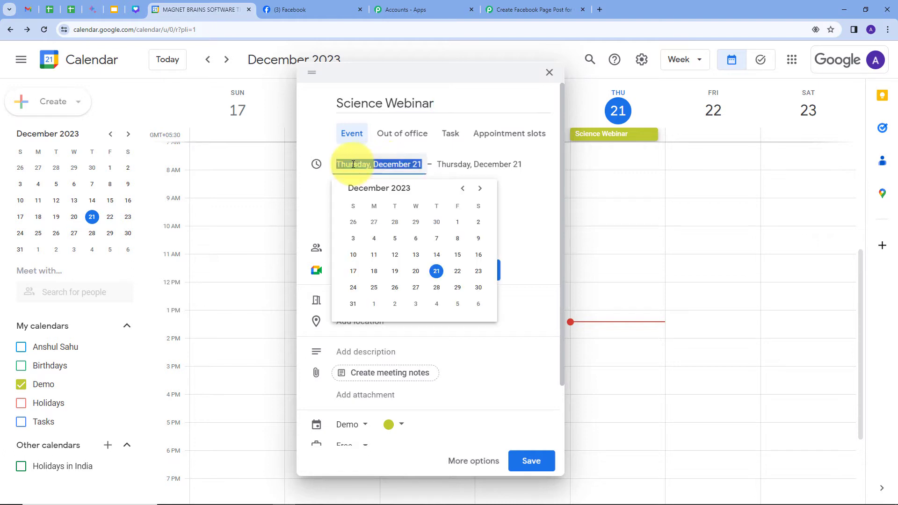
click(462, 272)
click(546, 165)
click(640, 272)
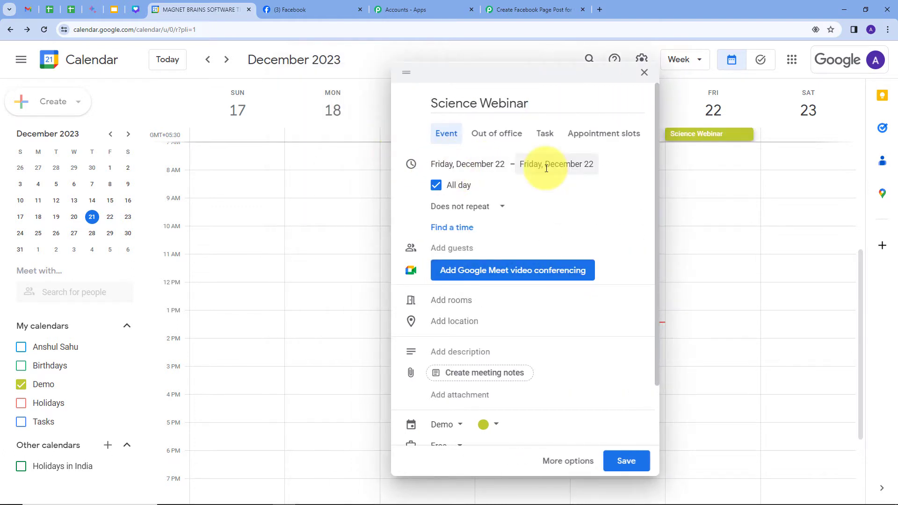
Make the Science Webinar event a timed one from 10:00am to 11:00am instead of all day.
click(452, 228)
click(297, 227)
click(145, 117)
text(10)
key(Return)
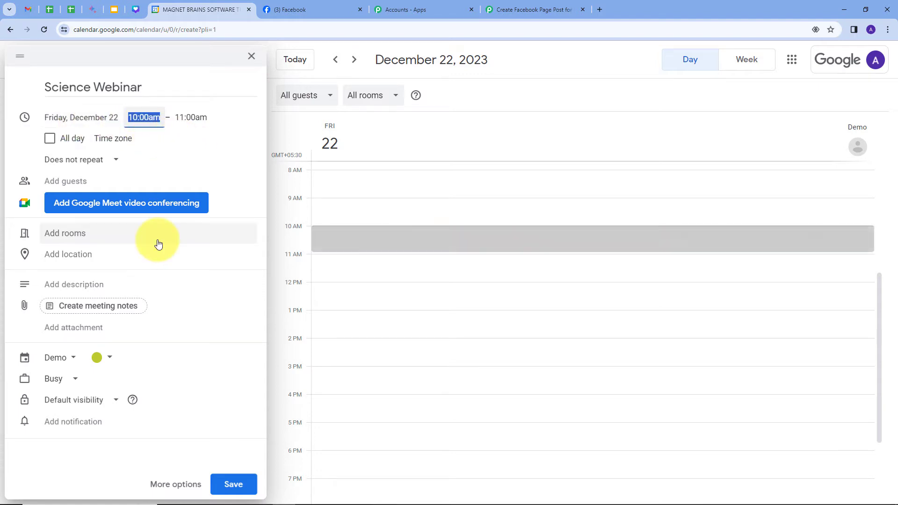
Add a description announcing a science webinar on Subatomic Particles with a special guest and the line "Kindly join us", and save the event.
click(71, 285)
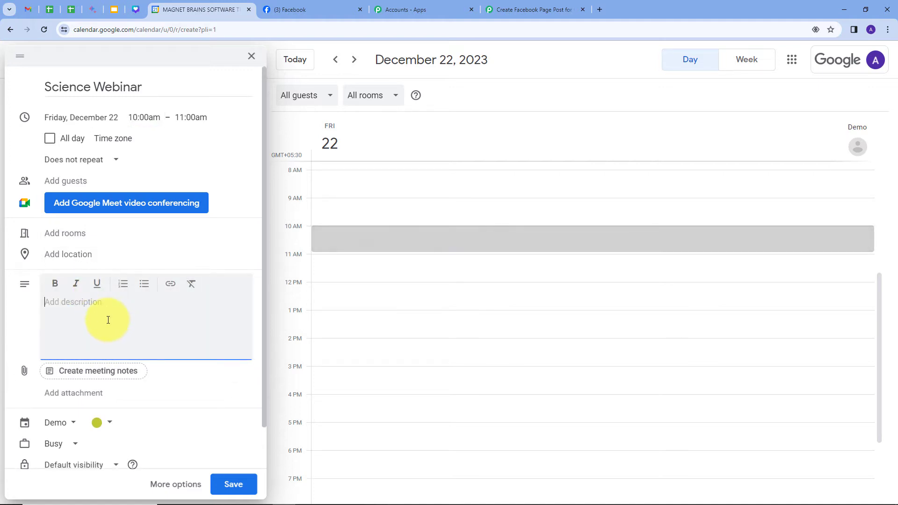
text(We are organizing a science webinar on topic: Subatomic Particles)
key(Return)
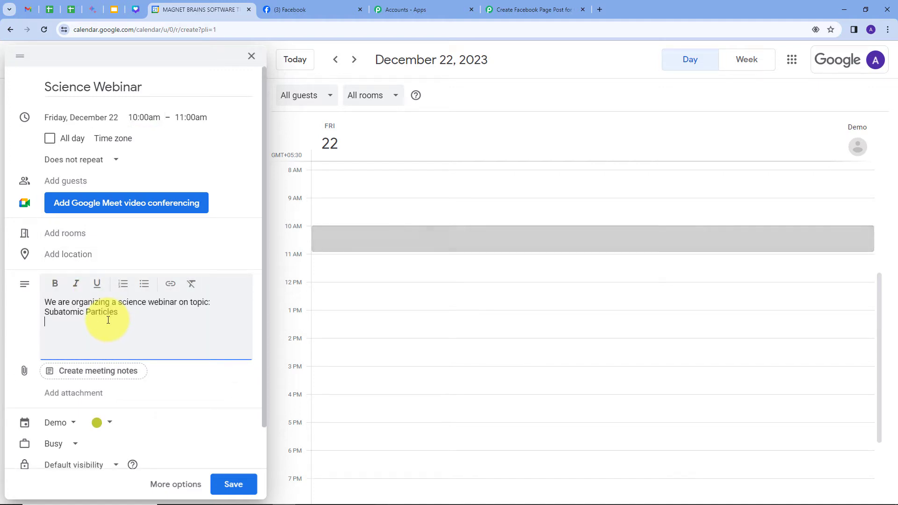
text(And we have a special guests Mr. Charles Xavier. Kindly join us)
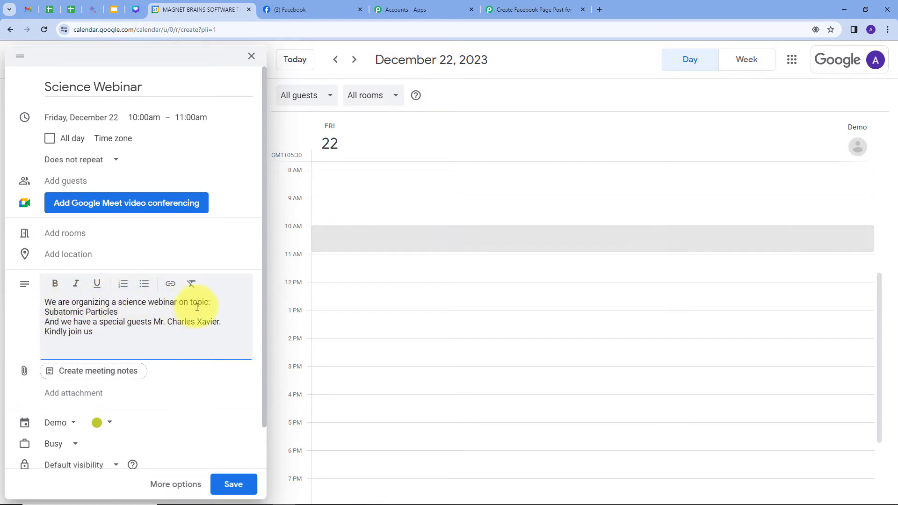
click(152, 321)
key(BackSpace)
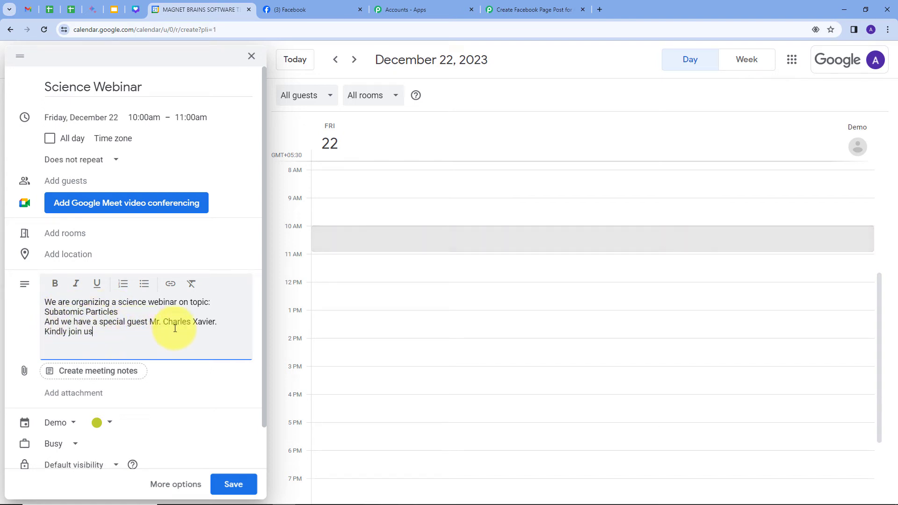
click(46, 342)
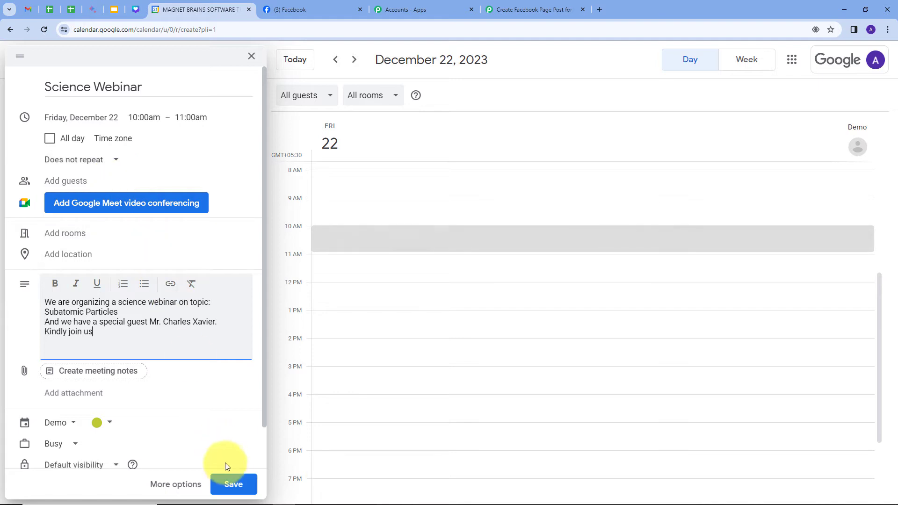
click(234, 484)
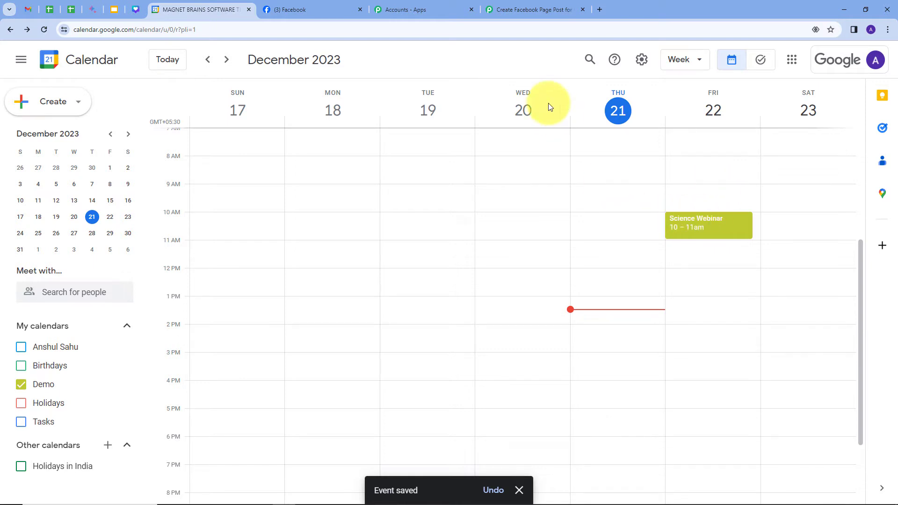
Switch to Pabbly Connect, save the Google Calendar trigger and send its test request.
click(520, 10)
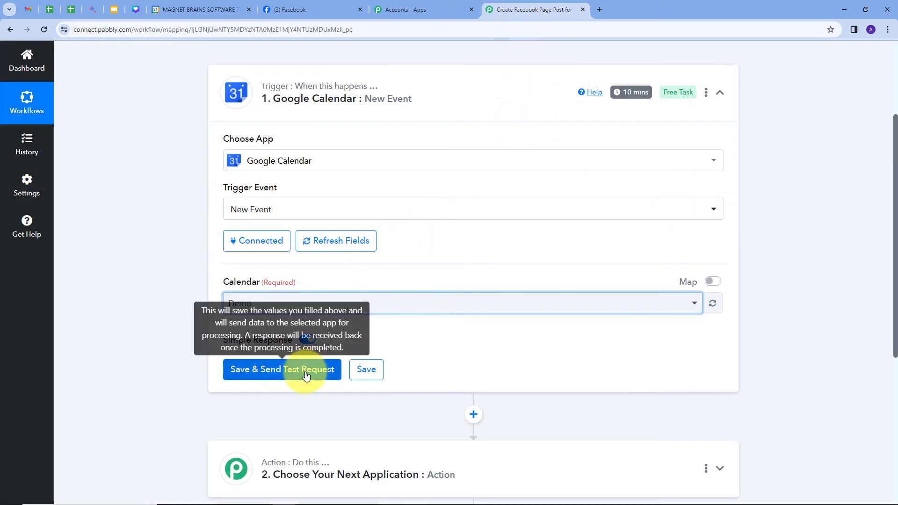
click(280, 369)
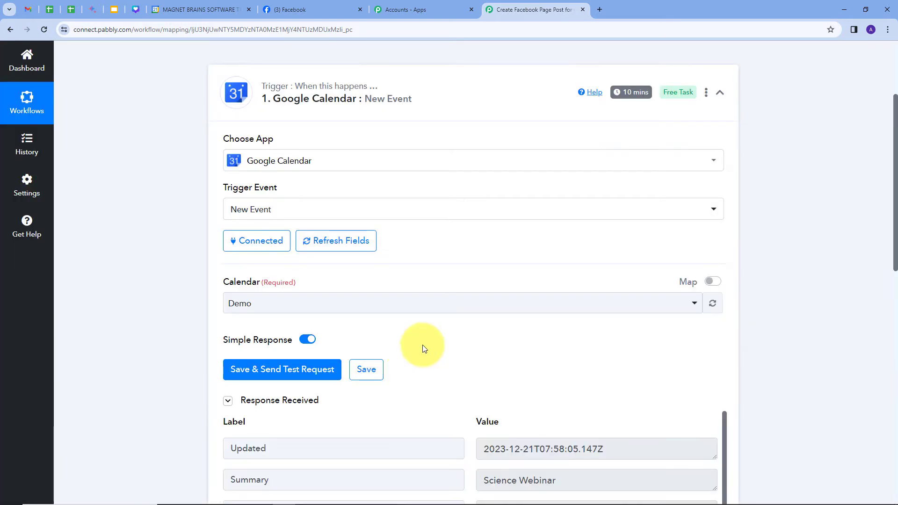
Examine the trigger response's summary, status, start time zone, start and end date-times, and description.
scroll(774, 373, down, 3)
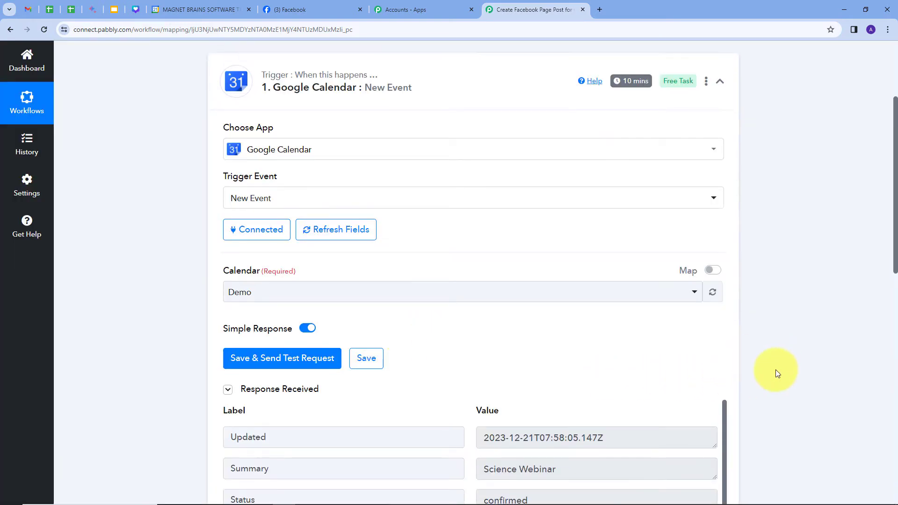
triple_click(543, 341)
scroll(701, 314, down, 2)
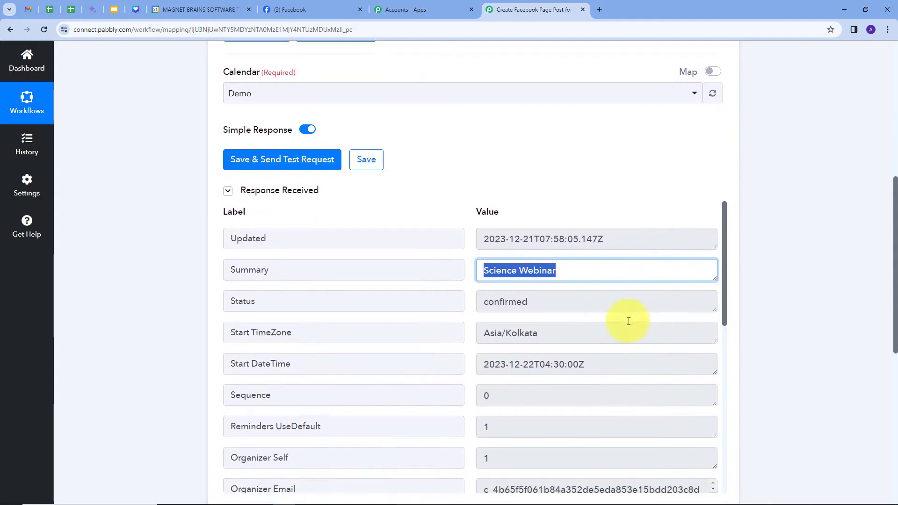
scroll(623, 328, up, 1)
triple_click(514, 329)
scroll(813, 341, down, 1)
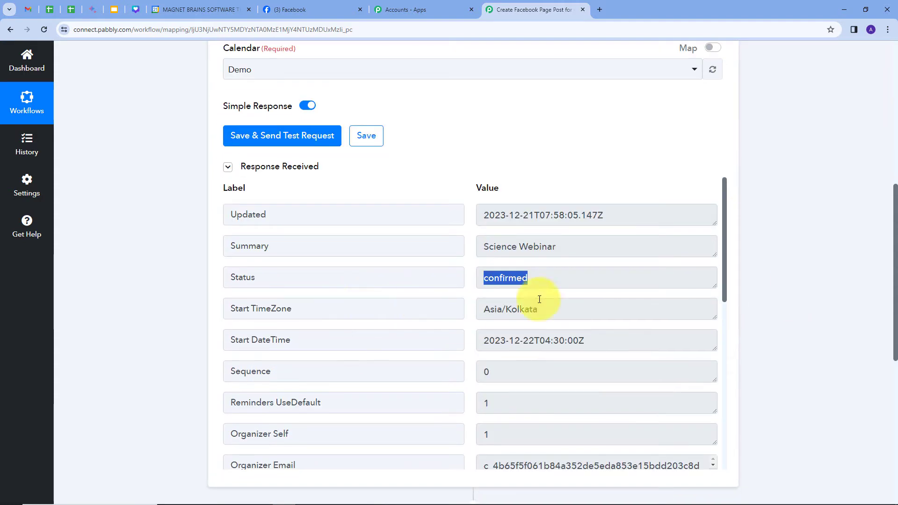
triple_click(575, 307)
scroll(812, 315, down, 1)
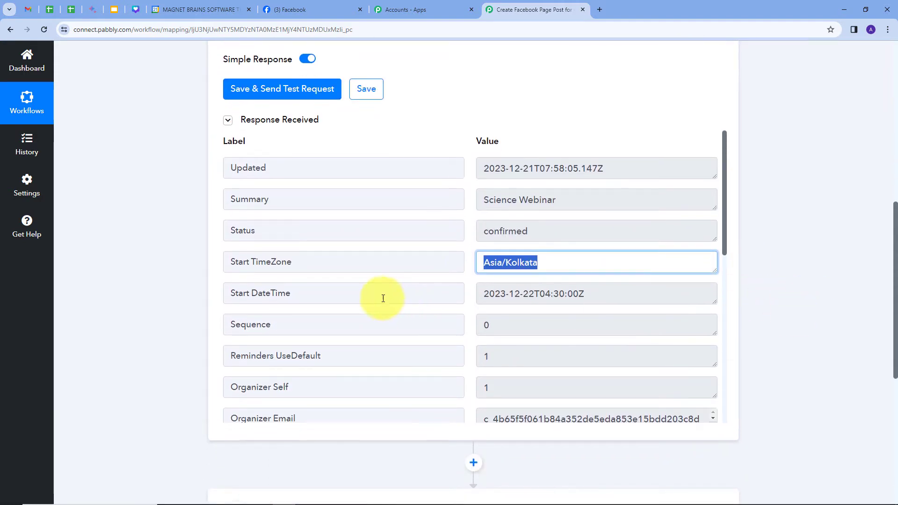
click(598, 295)
triple_click(598, 295)
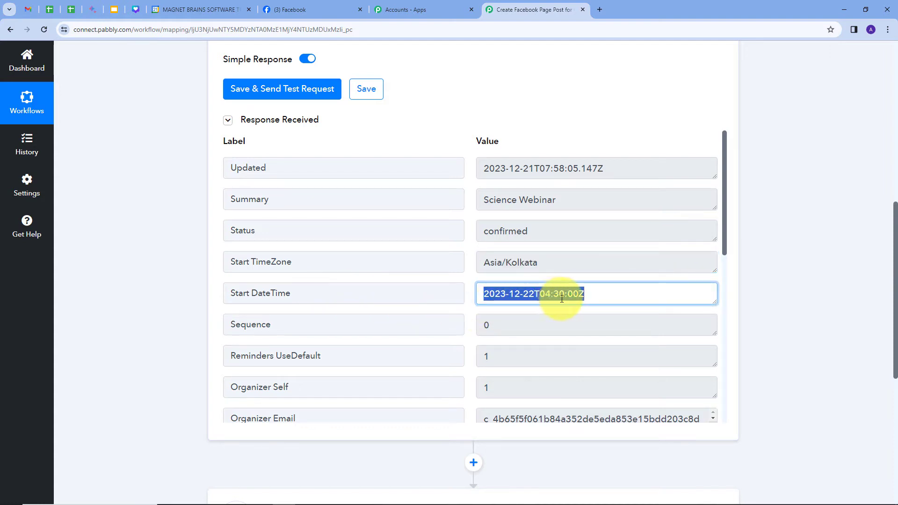
click(599, 295)
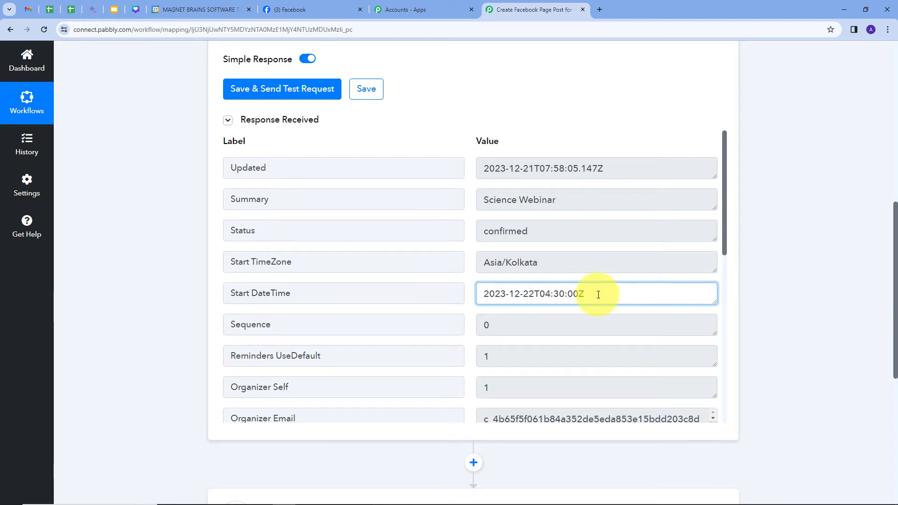
scroll(598, 295, down, 10)
drag(715, 352, 714, 394)
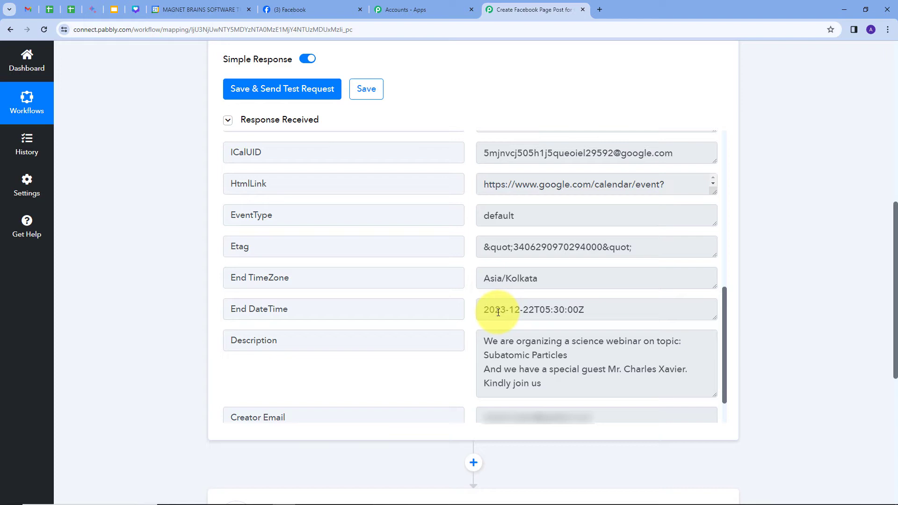
drag(547, 311, 591, 312)
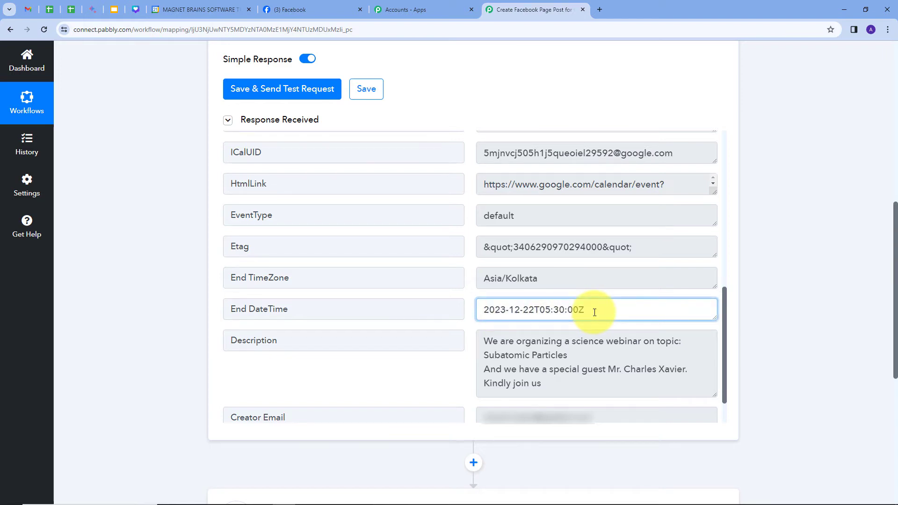
scroll(273, 296, up, 10)
scroll(299, 281, down, 7)
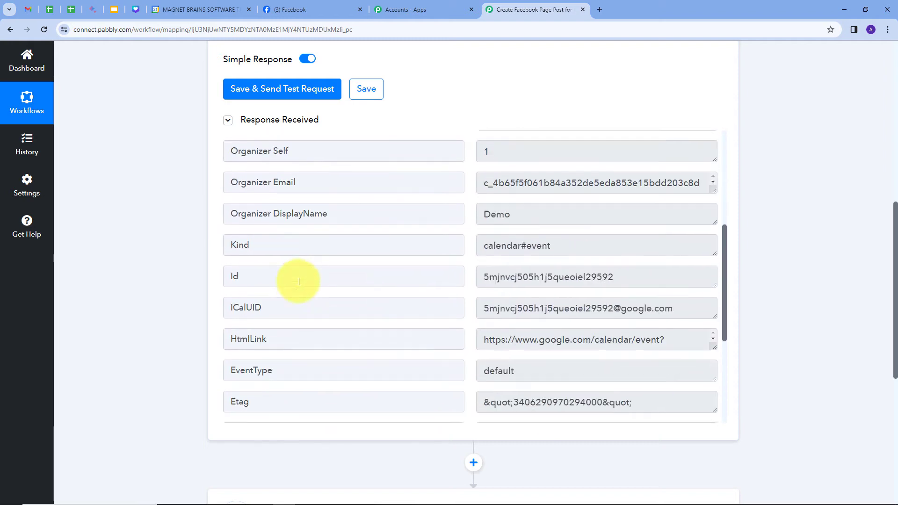
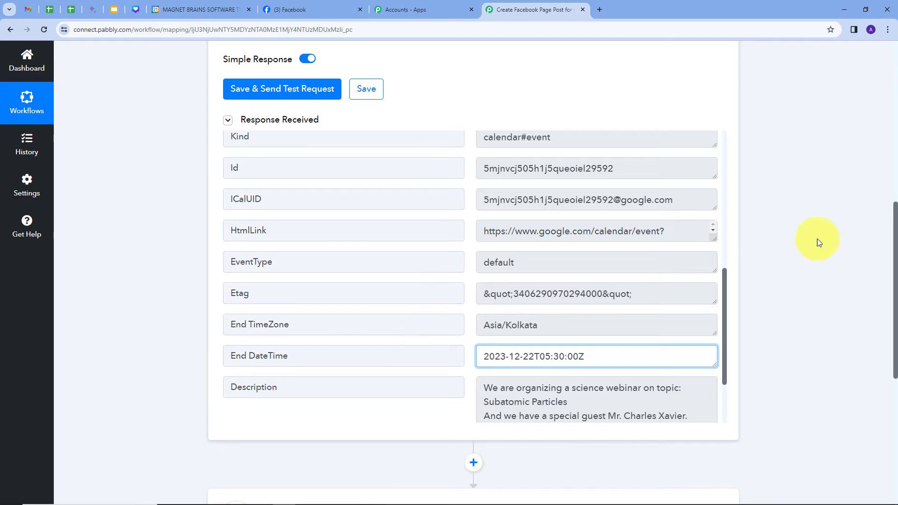
Set the second step's app to Date/Time Formatter with the action event Format Date with Time Zone, and connect it.
scroll(796, 251, down, 4)
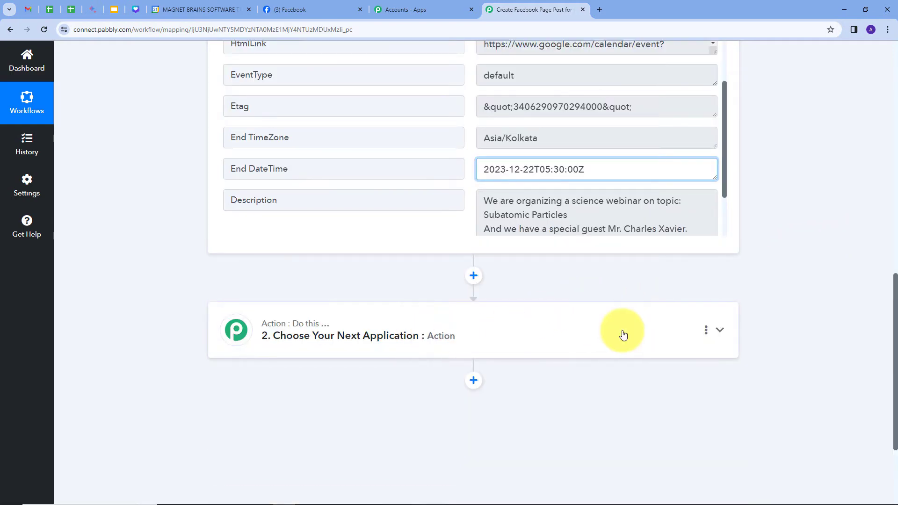
click(592, 331)
click(299, 245)
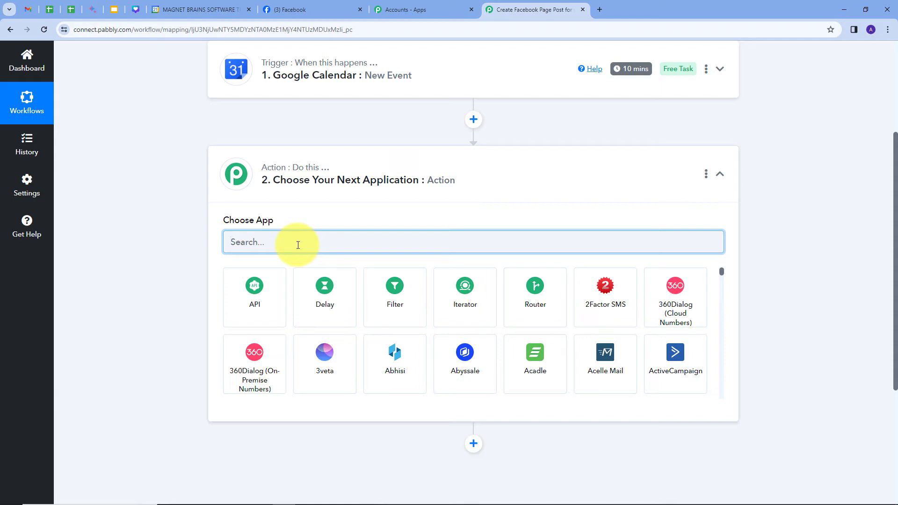
text(date)
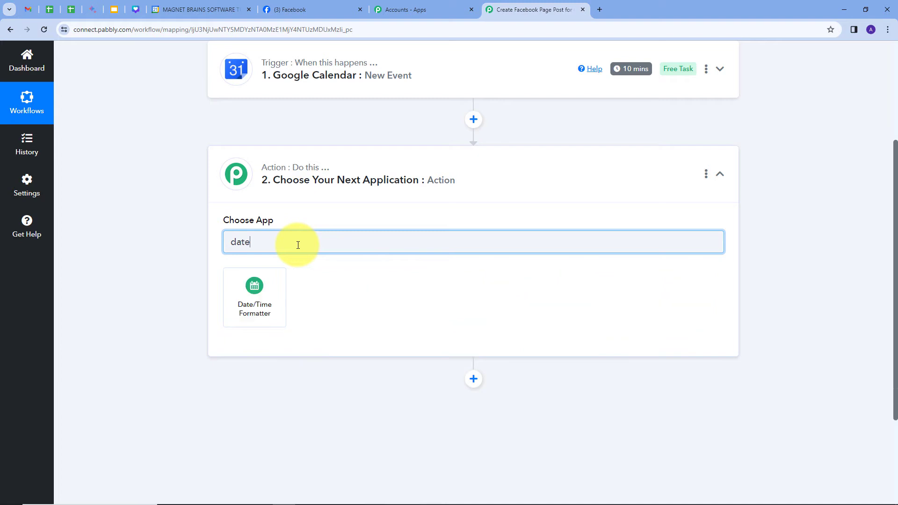
click(262, 300)
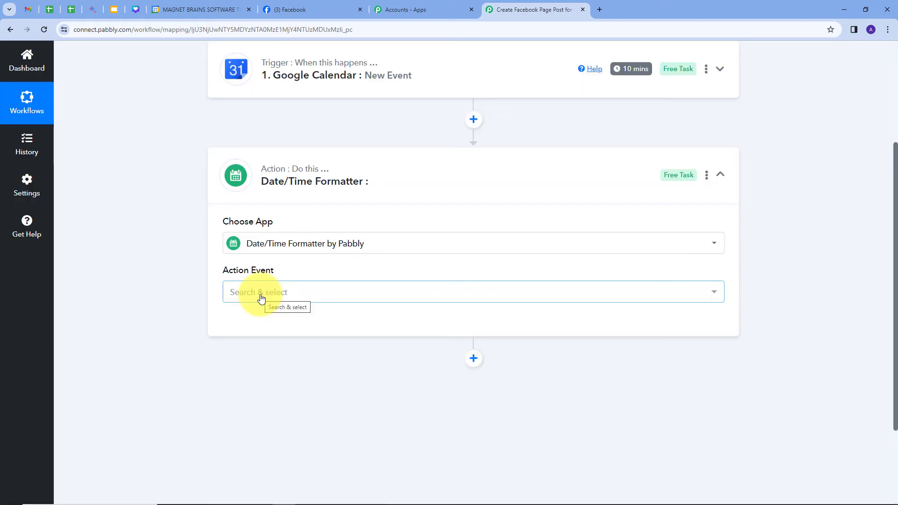
click(375, 293)
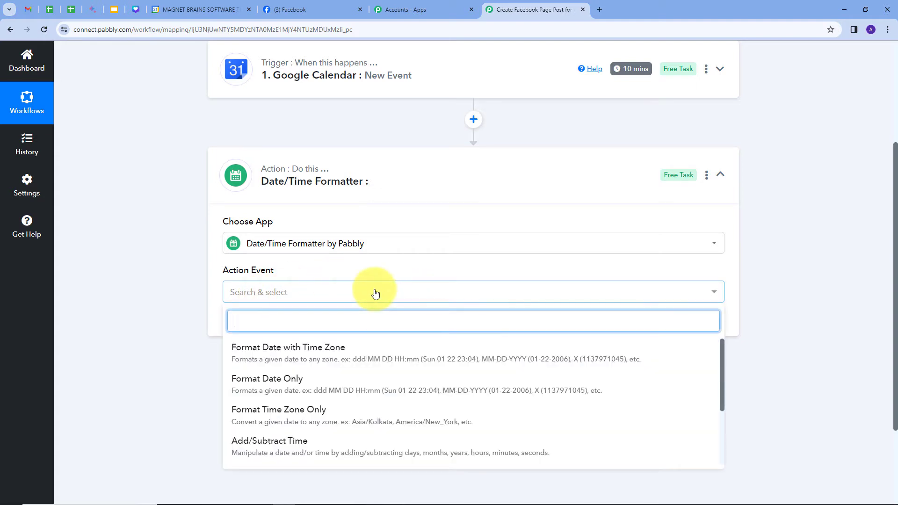
click(293, 357)
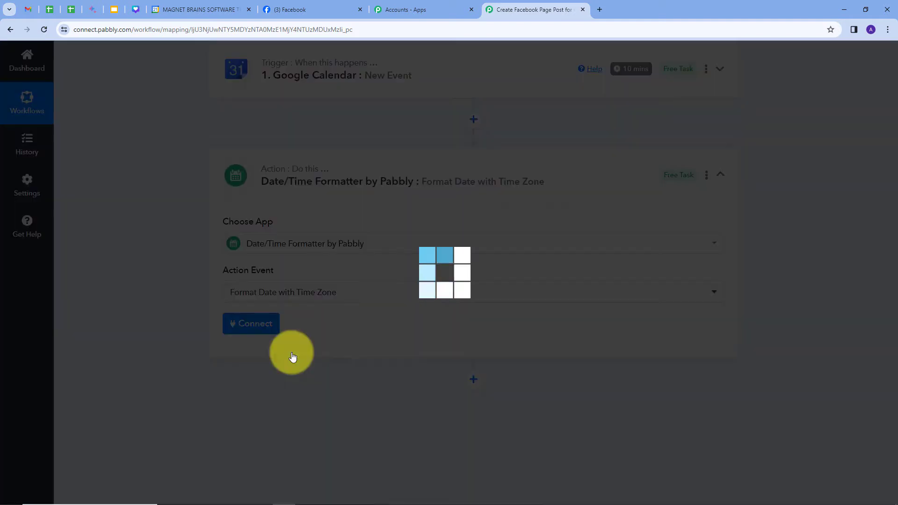
click(248, 327)
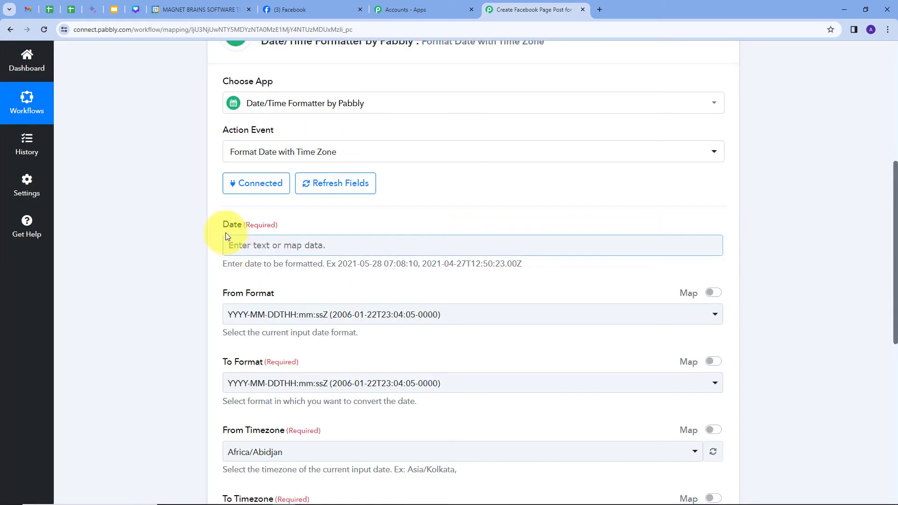
Map the formatter's Date to the Start DateTime from the Google Calendar trigger.
click(302, 247)
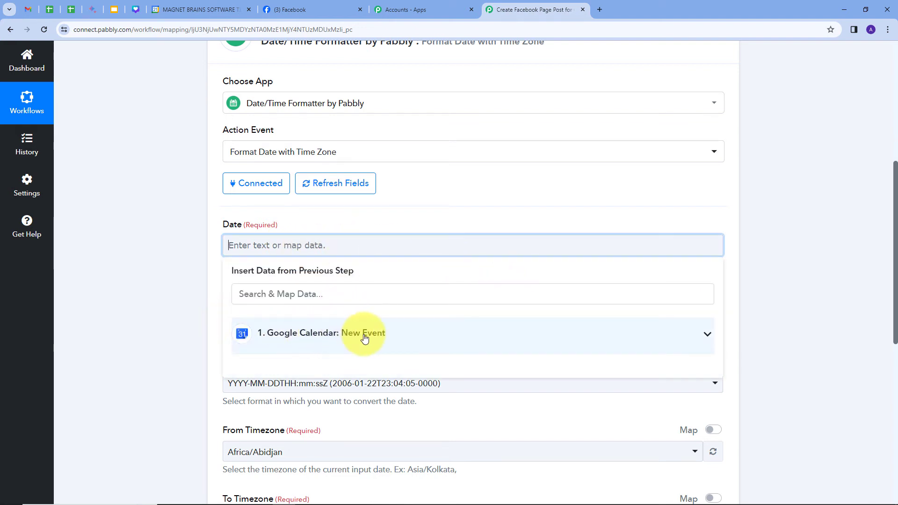
click(433, 336)
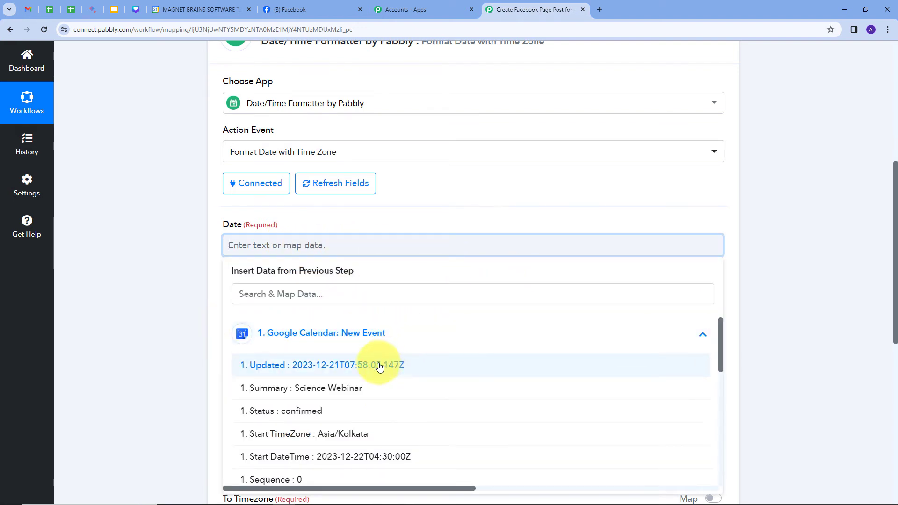
click(269, 457)
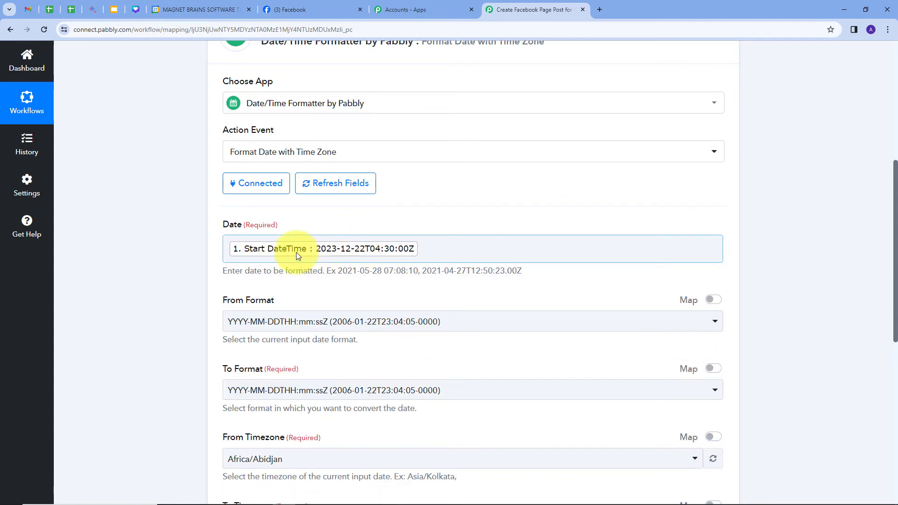
Set the formatter's From Timezone to Etc/UTC.
scroll(409, 253, down, 1)
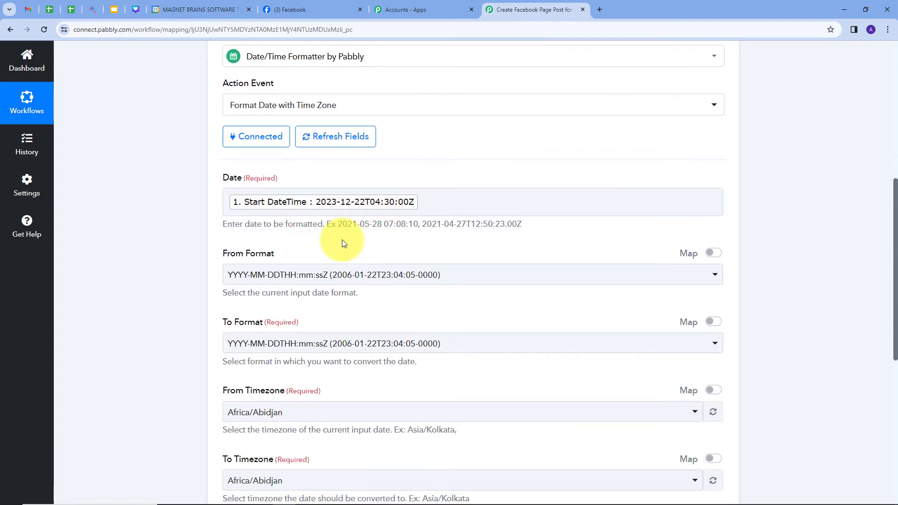
scroll(342, 240, down, 1)
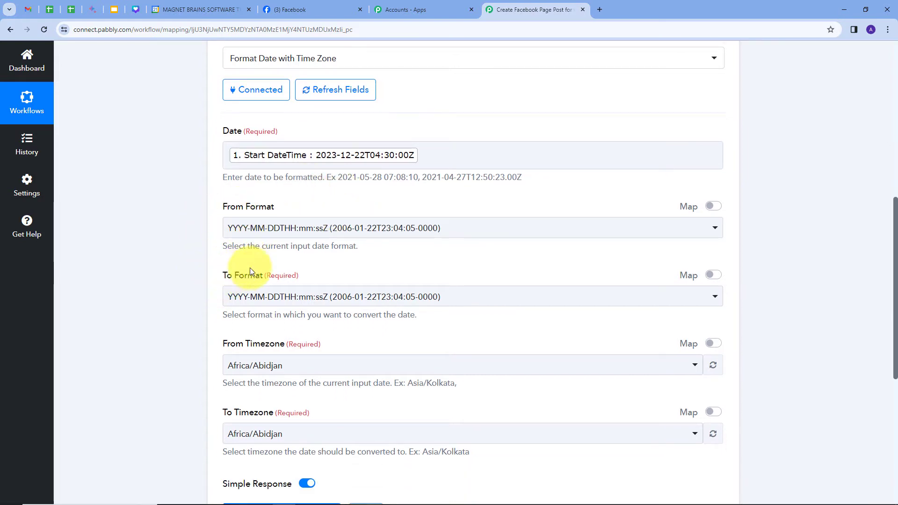
scroll(374, 251, down, 2)
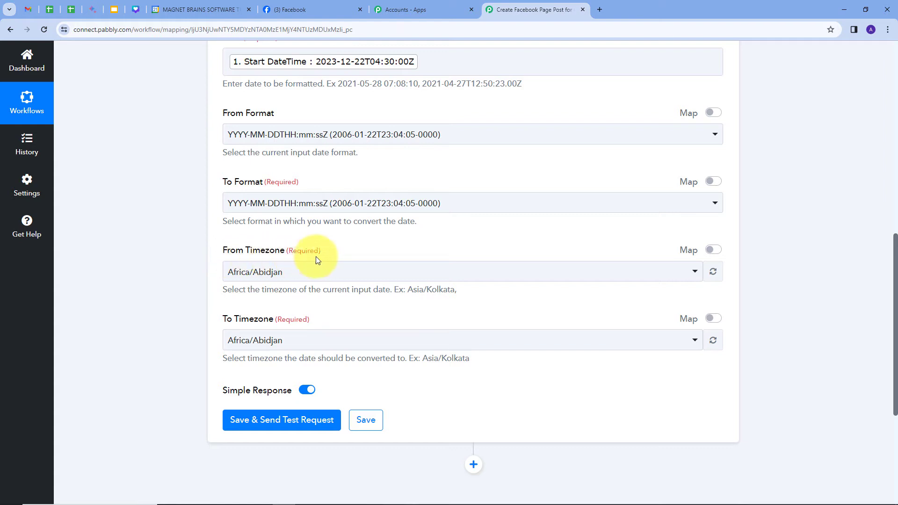
click(341, 270)
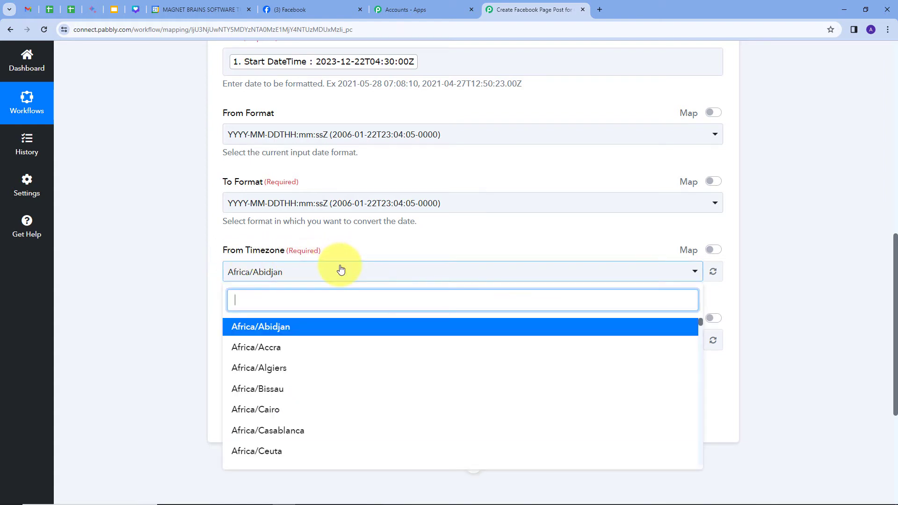
text(utc)
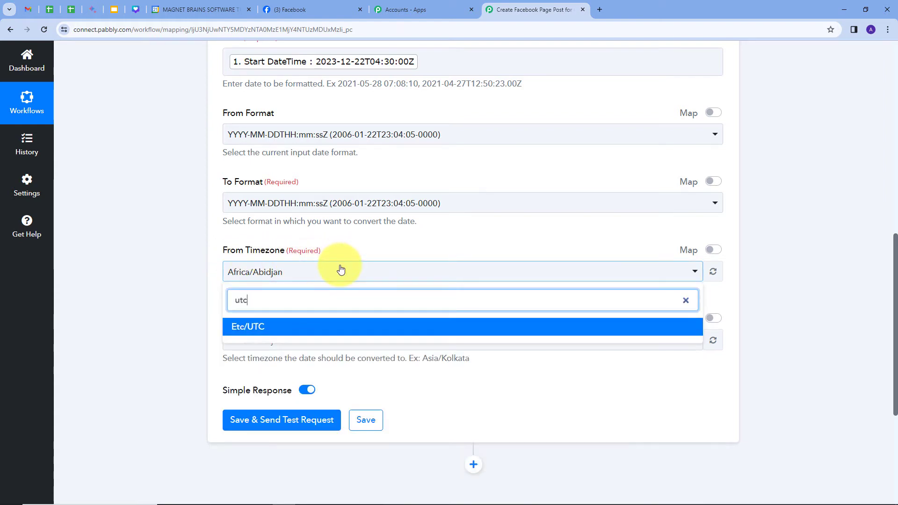
click(243, 327)
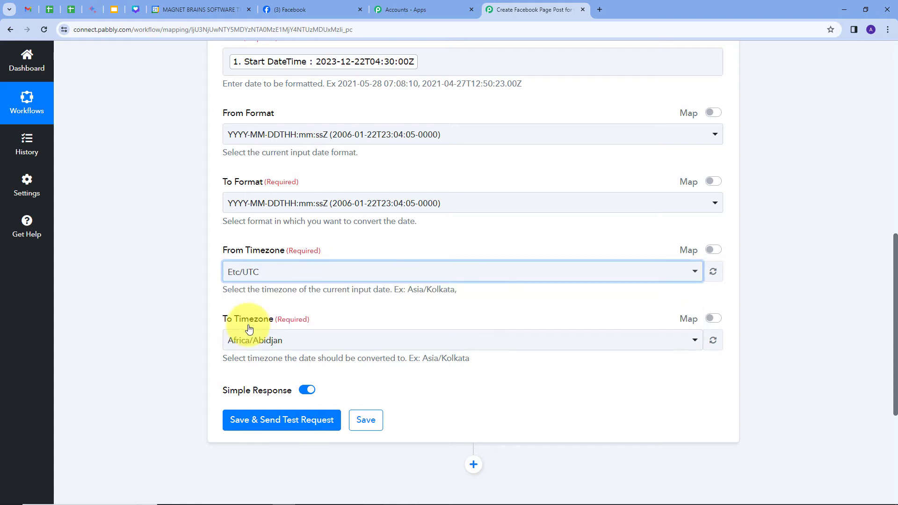
scroll(275, 300, down, 1)
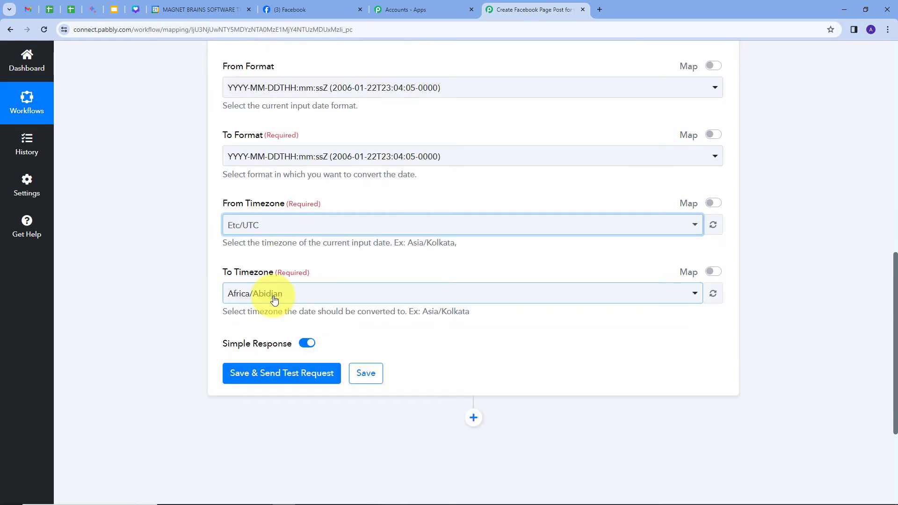
Set the formatter's To Timezone to Asia/Kolkata, send a test request and check the converted start time.
click(340, 299)
text(As)
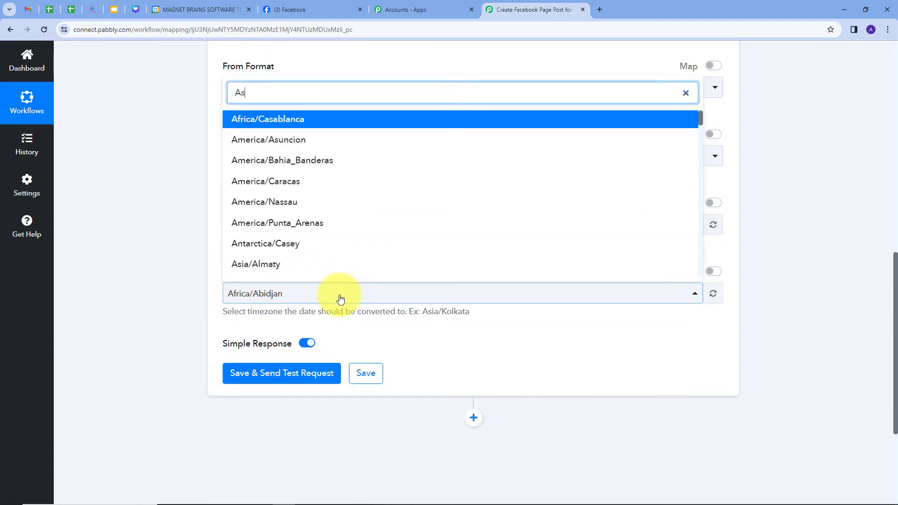
text(ia/kol)
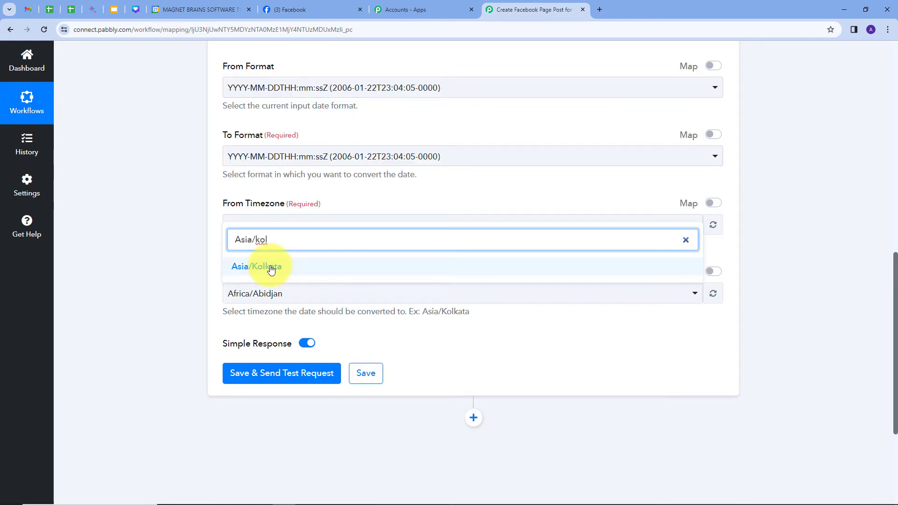
click(271, 267)
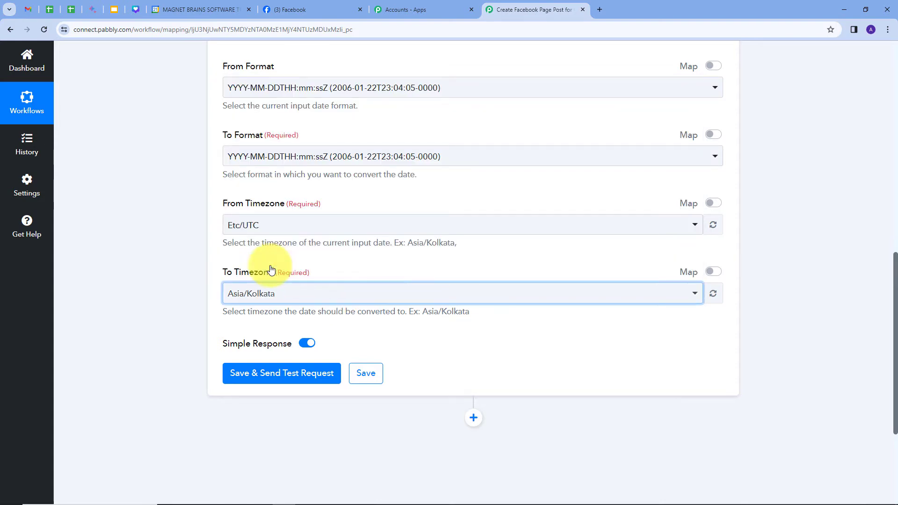
click(268, 380)
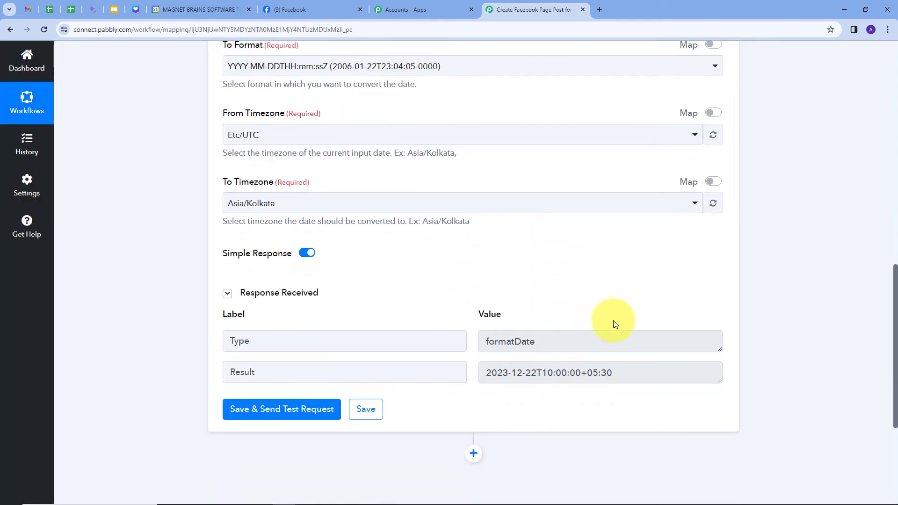
drag(618, 379, 504, 392)
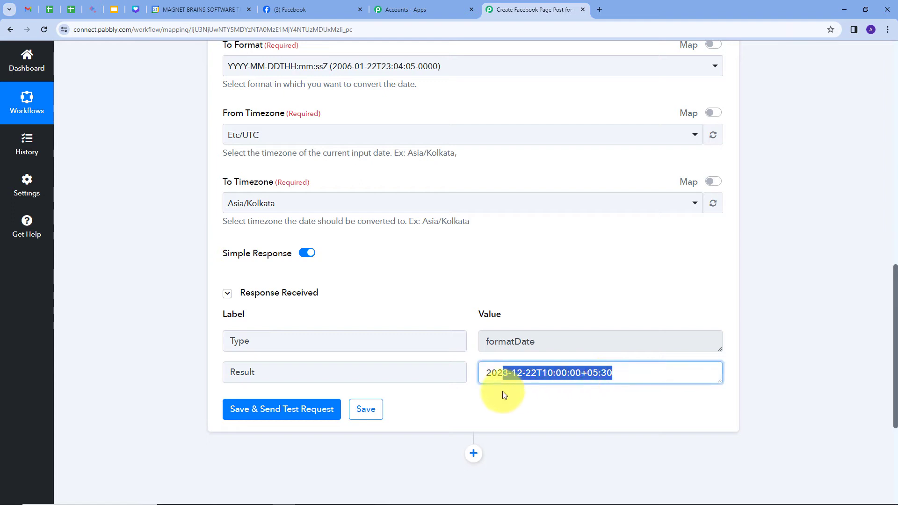
click(512, 392)
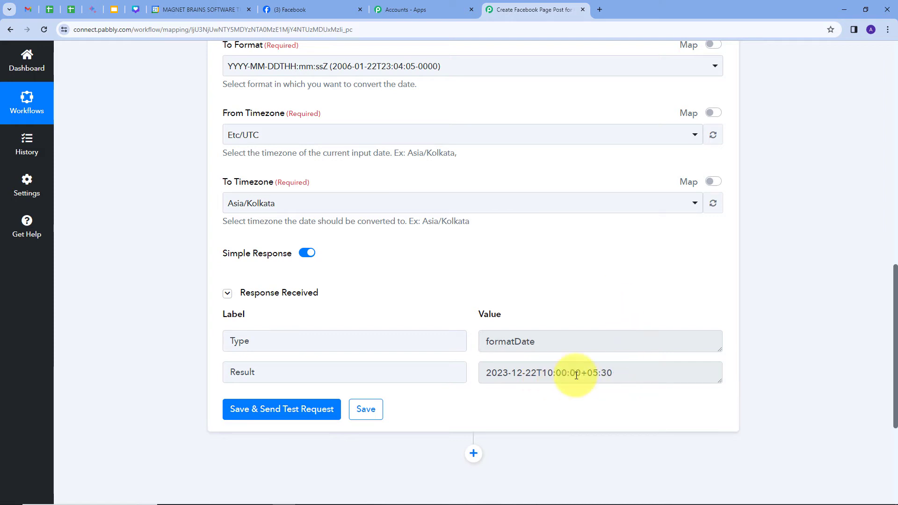
Add a third step using Date/Time Formatter with the action event Format Date with Time Zone, and connect it.
scroll(569, 257, down, 2)
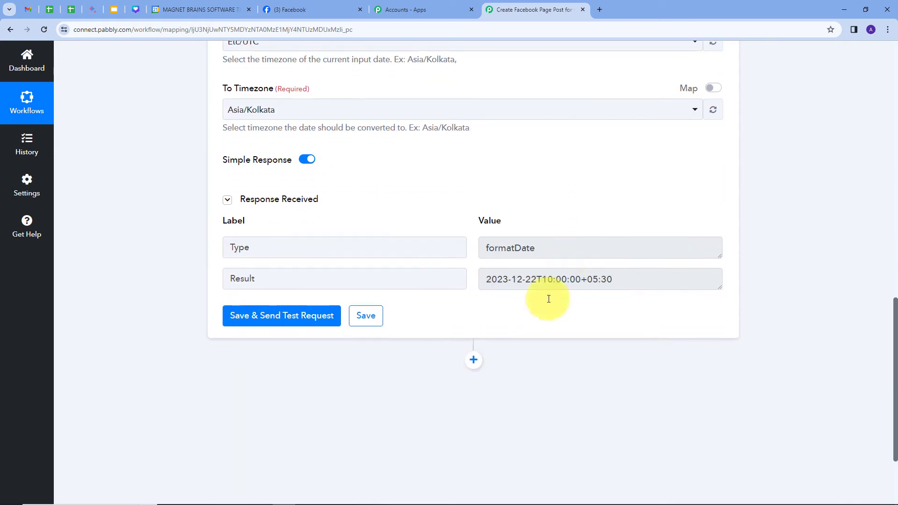
click(474, 360)
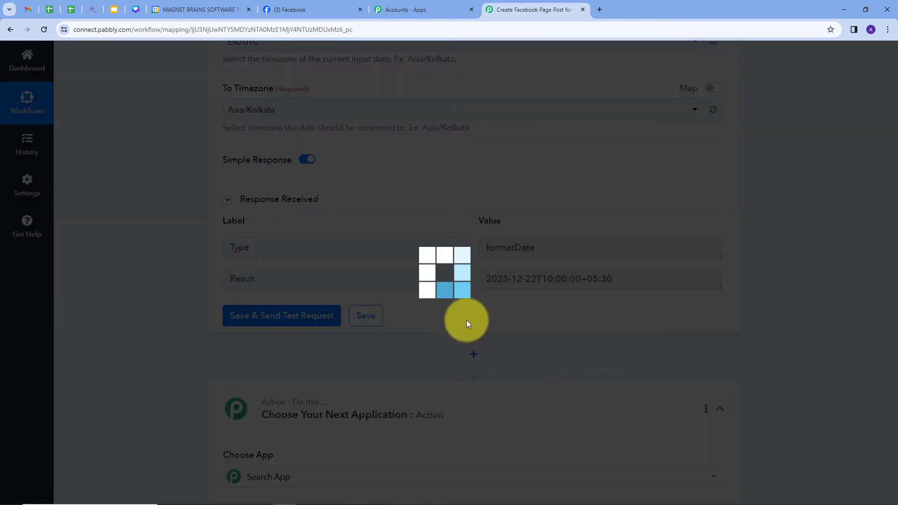
text(Date)
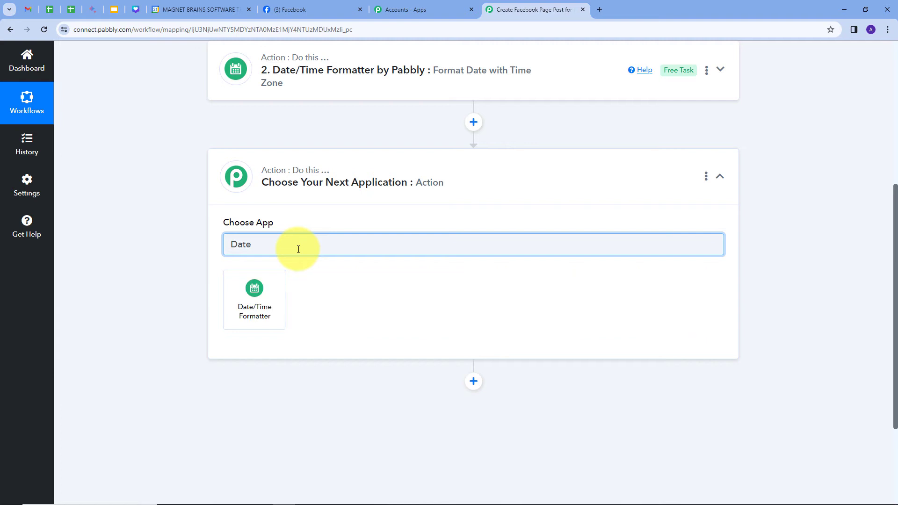
click(279, 286)
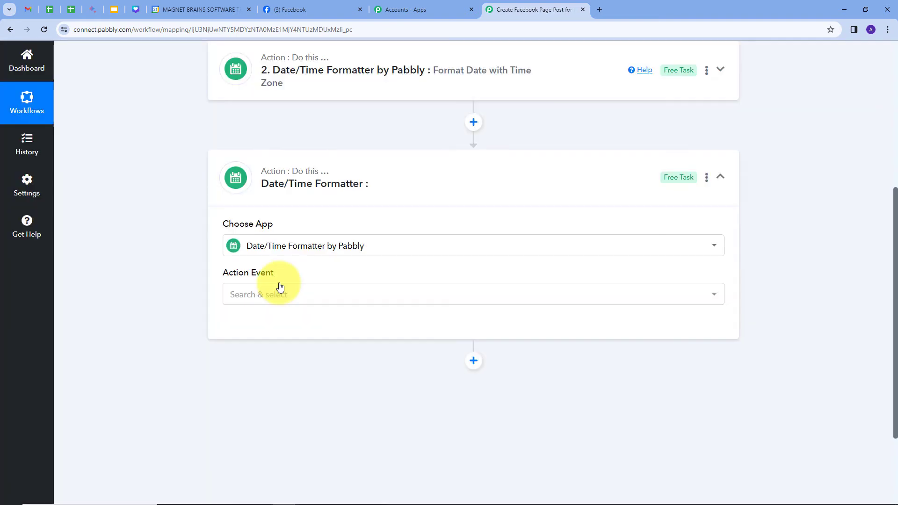
click(305, 297)
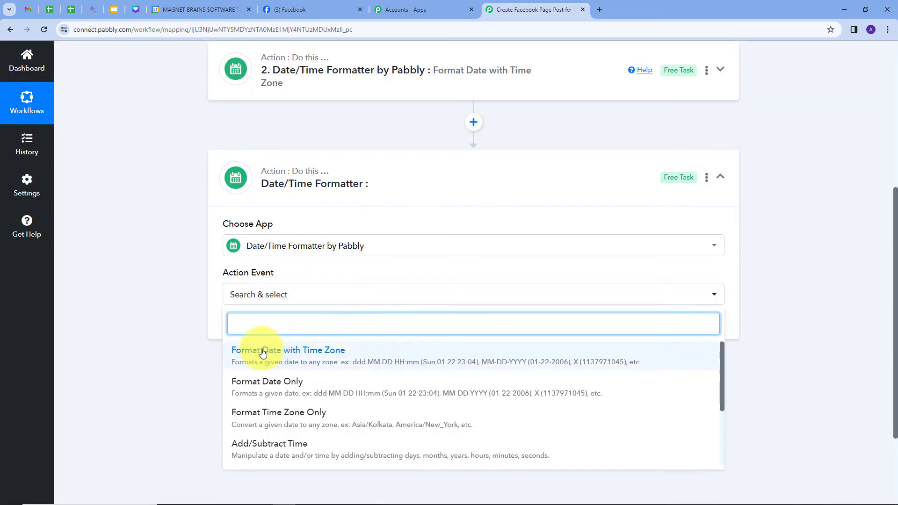
click(311, 356)
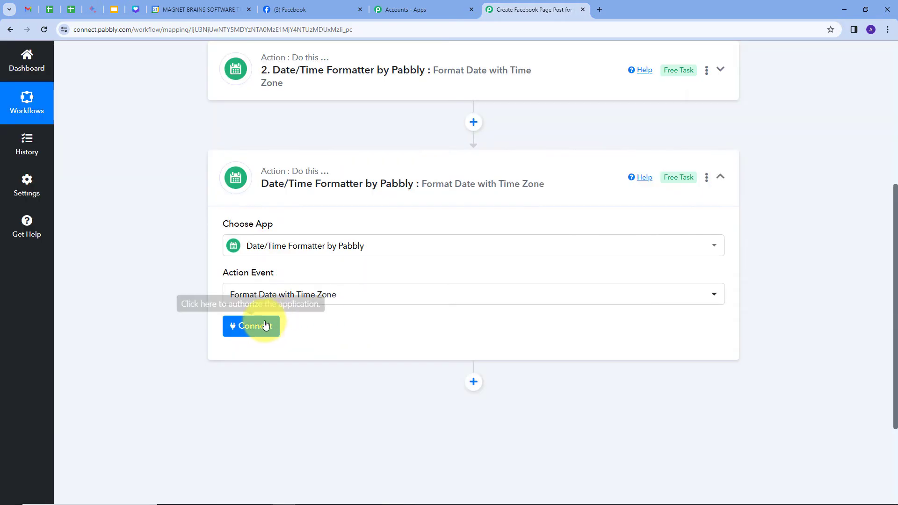
click(236, 327)
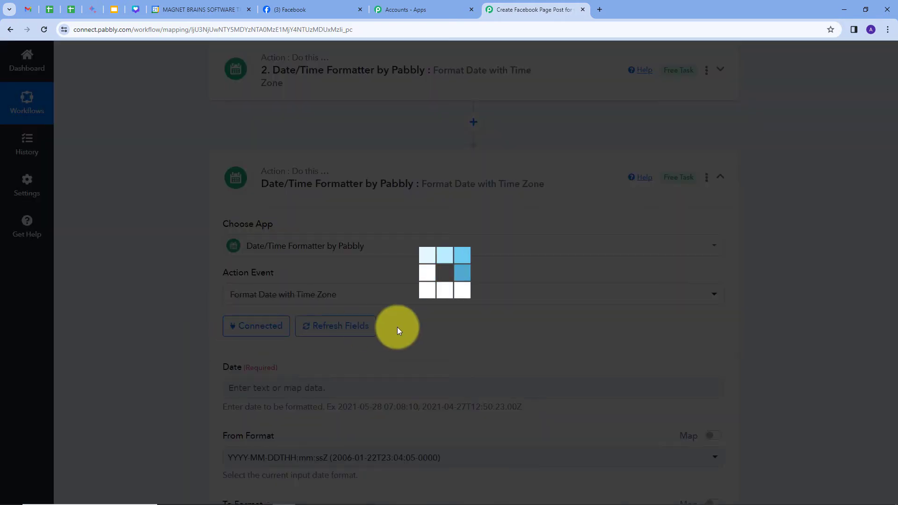
Map the third step's Date to the End DateTime from the Google Calendar trigger.
scroll(232, 283, down, 2)
click(343, 290)
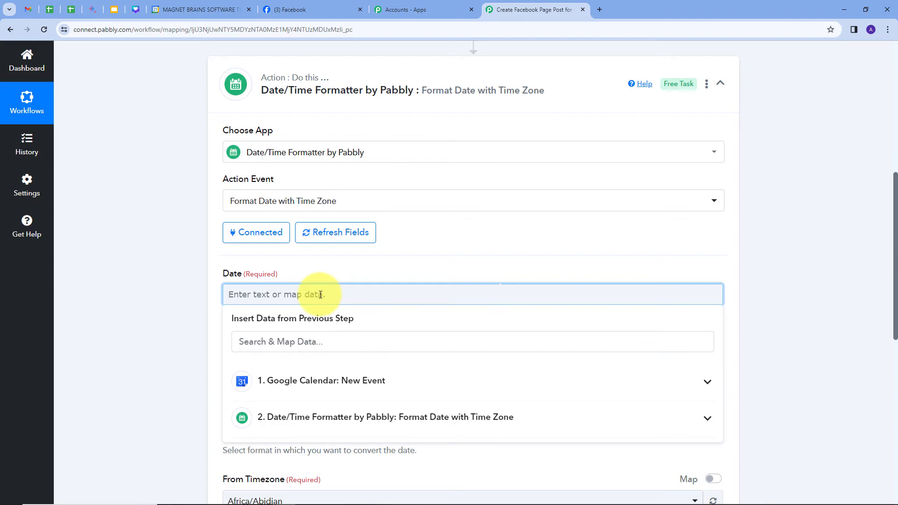
click(369, 378)
scroll(380, 323, down, 2)
scroll(378, 305, down, 6)
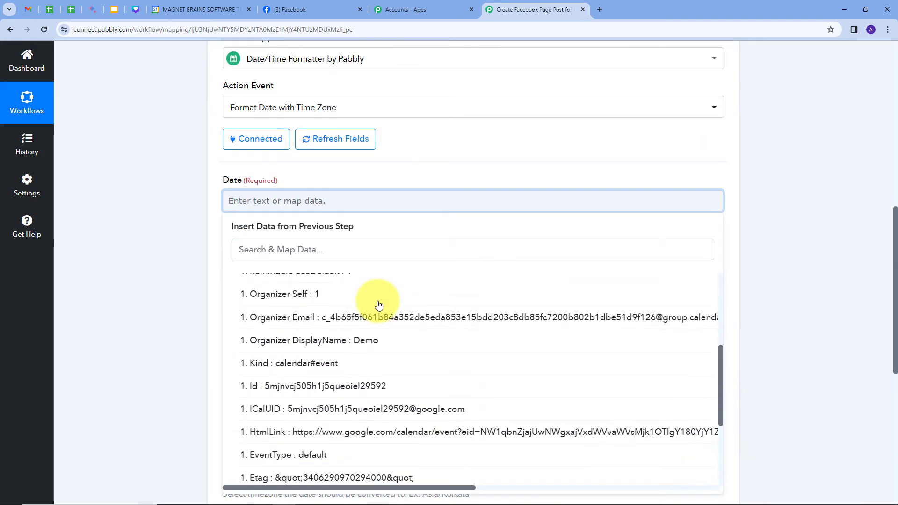
click(288, 429)
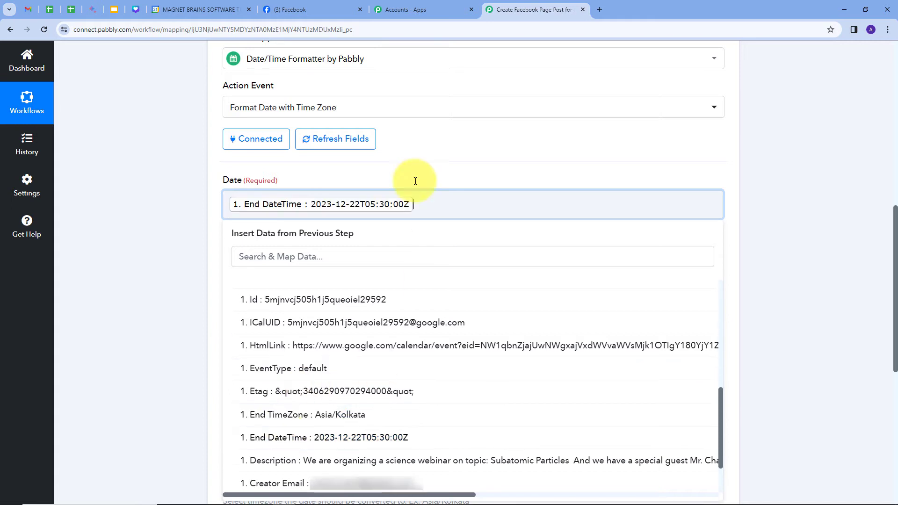
Set the third step's From Timezone to Etc/UTC and its To Timezone to Asia/Kolkata.
scroll(217, 237, down, 1)
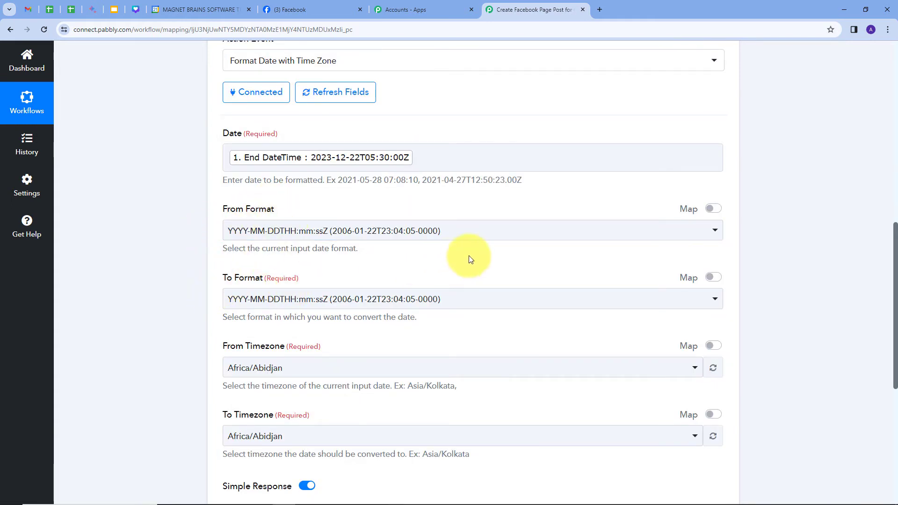
scroll(467, 261, down, 2)
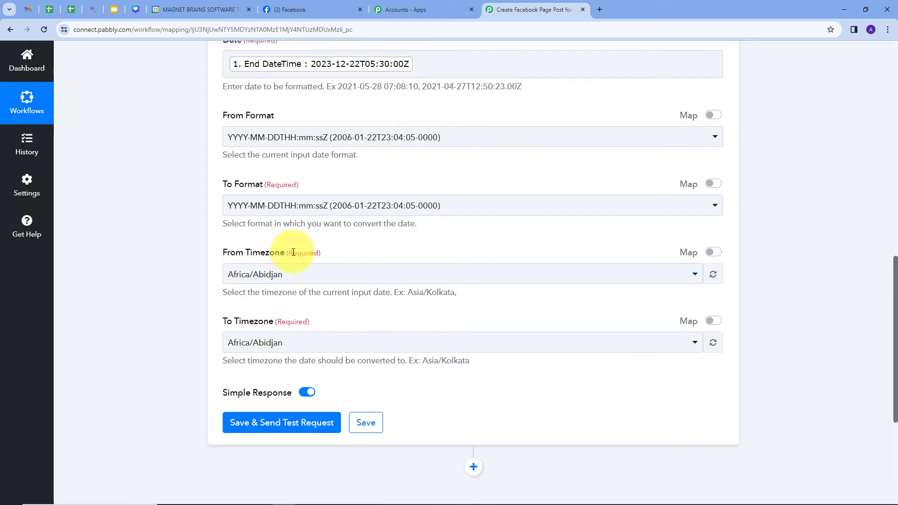
click(336, 276)
text(utc)
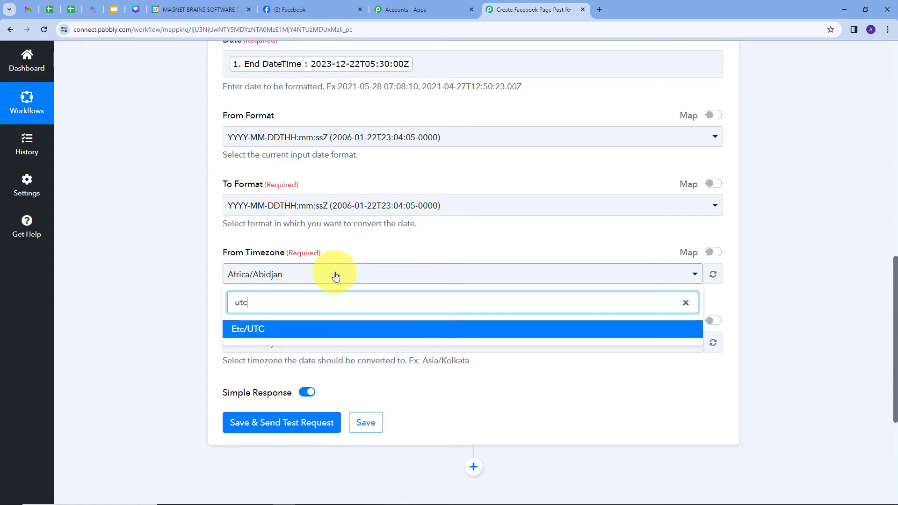
click(261, 329)
scroll(352, 305, down, 1)
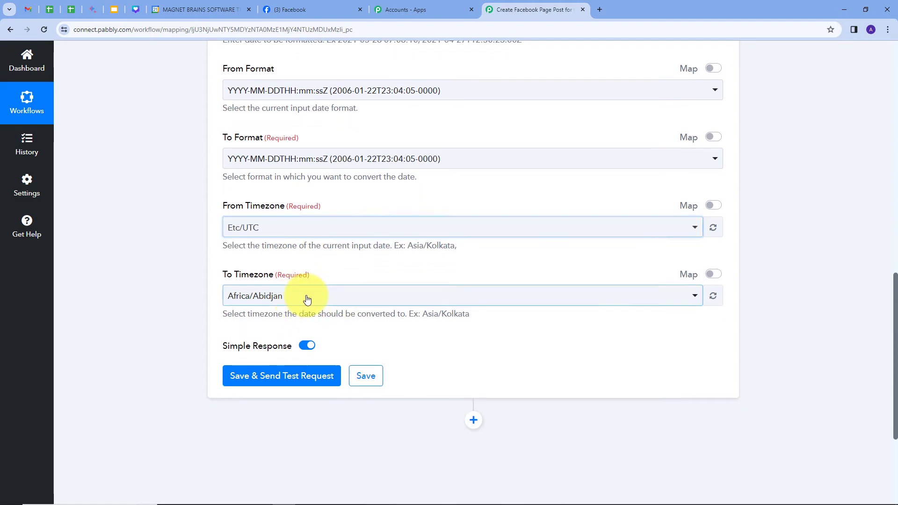
click(305, 297)
text(asia)
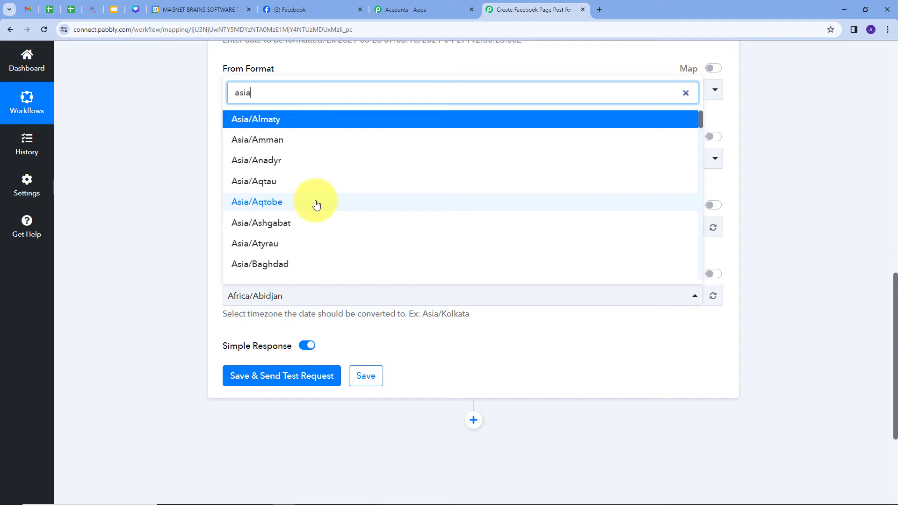
text(/kol)
click(275, 269)
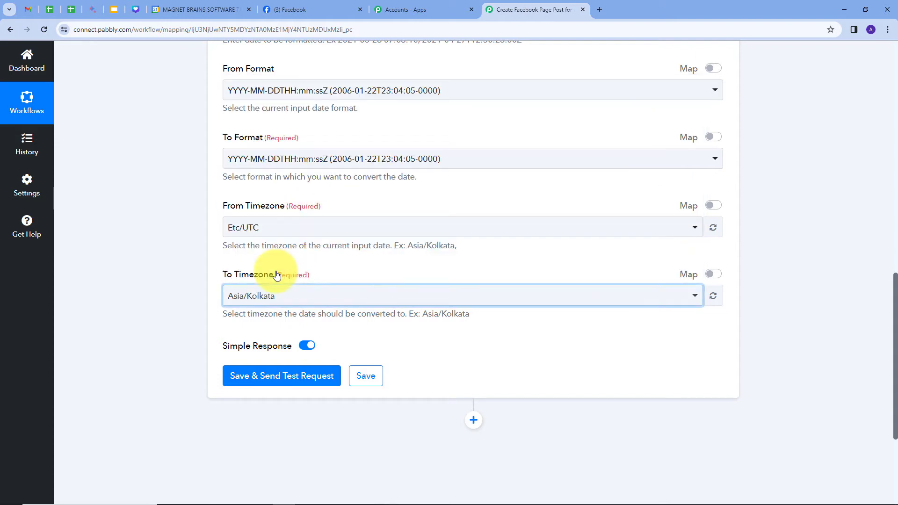
Save the third step, send its test request and check the converted end time in the response.
click(265, 382)
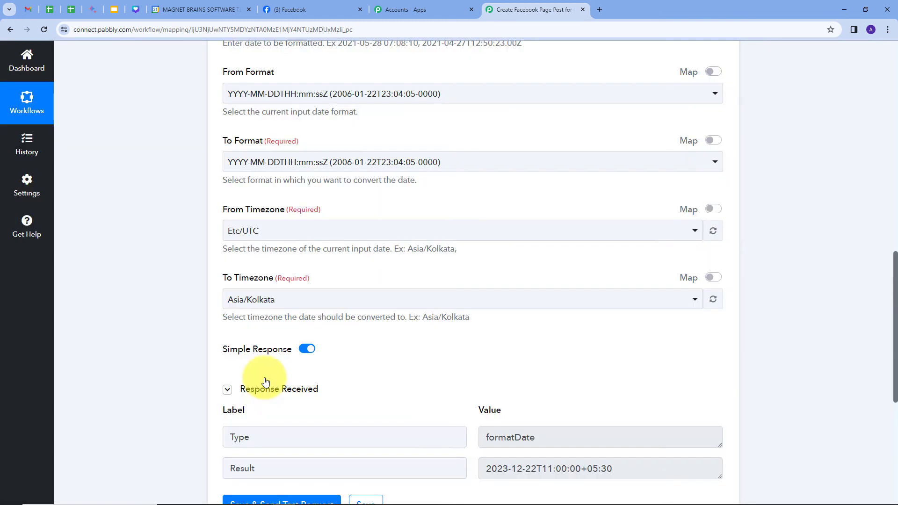
scroll(538, 332, down, 1)
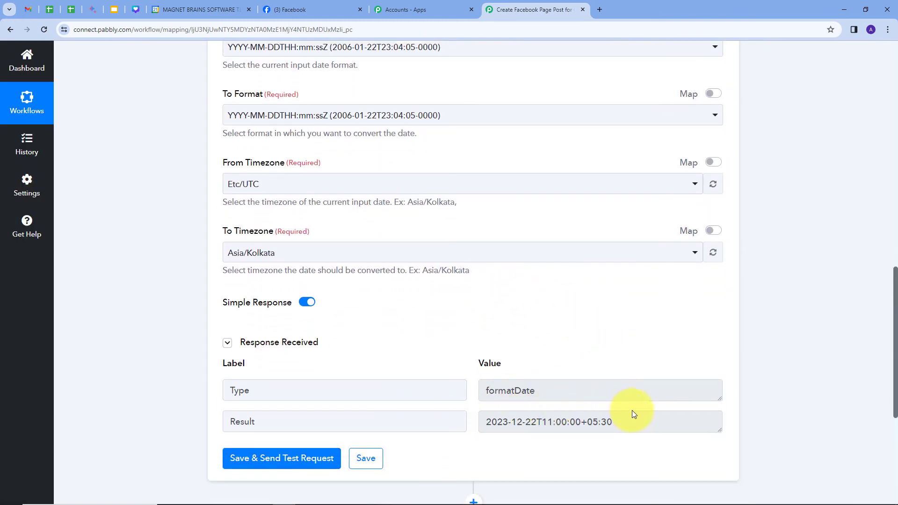
drag(644, 419, 482, 435)
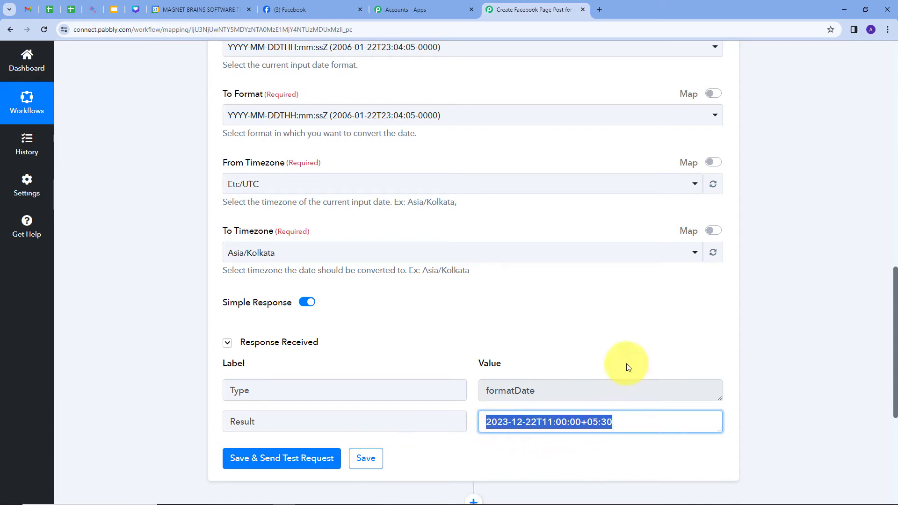
click(621, 333)
Add a fourth step using Facebook Pages with the action event Create Page Post.
scroll(503, 325, down, 2)
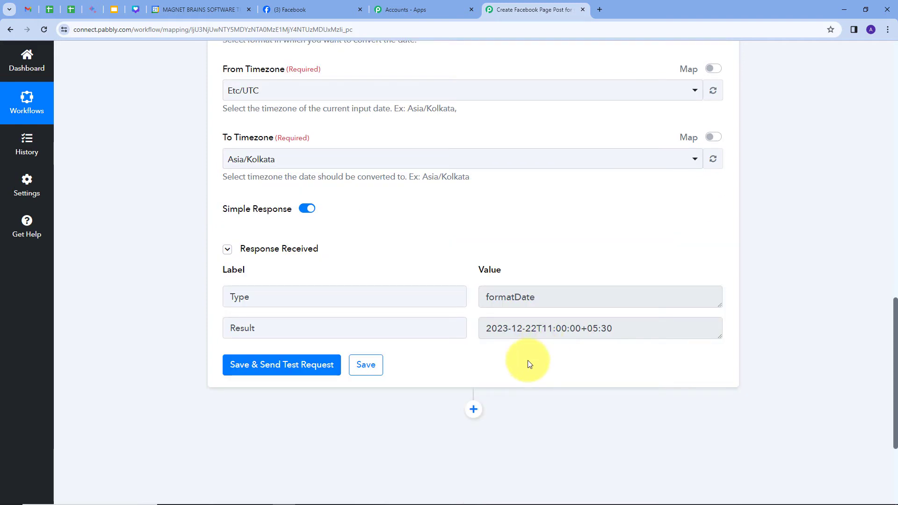
scroll(529, 353, down, 1)
click(473, 364)
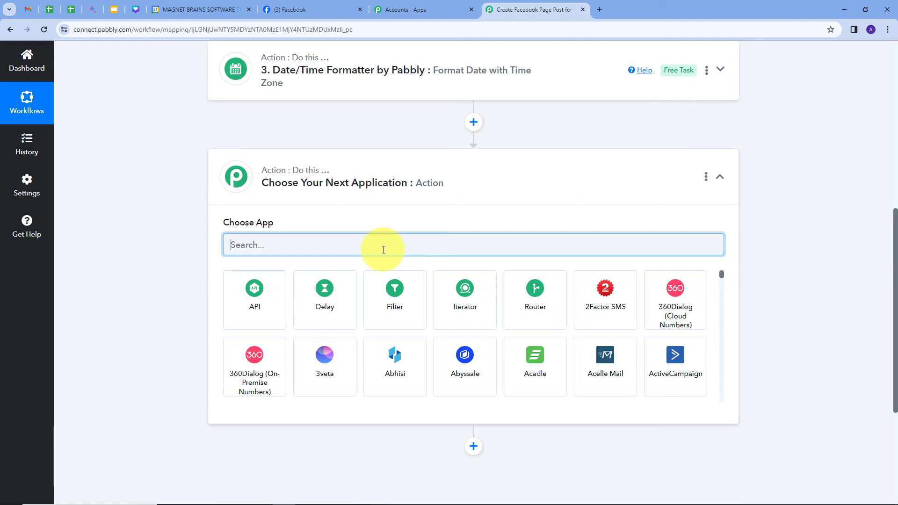
text(Face)
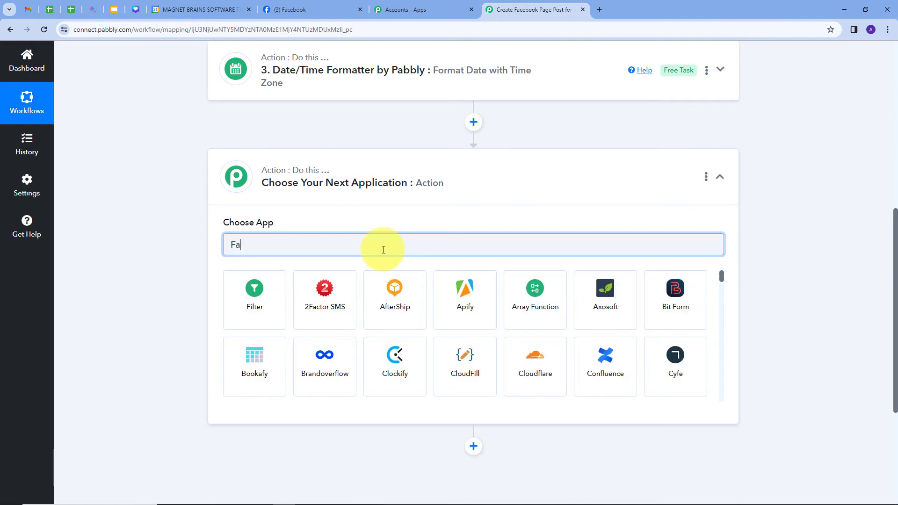
text(b)
click(322, 365)
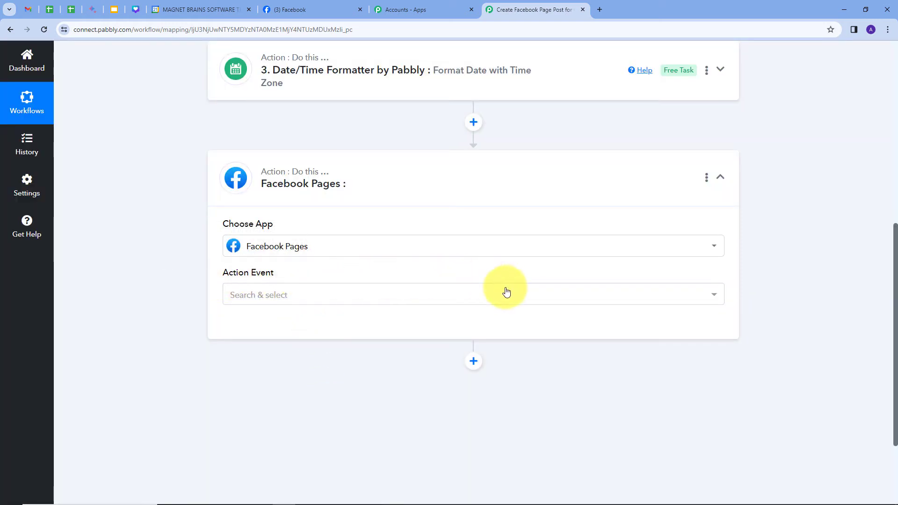
click(433, 296)
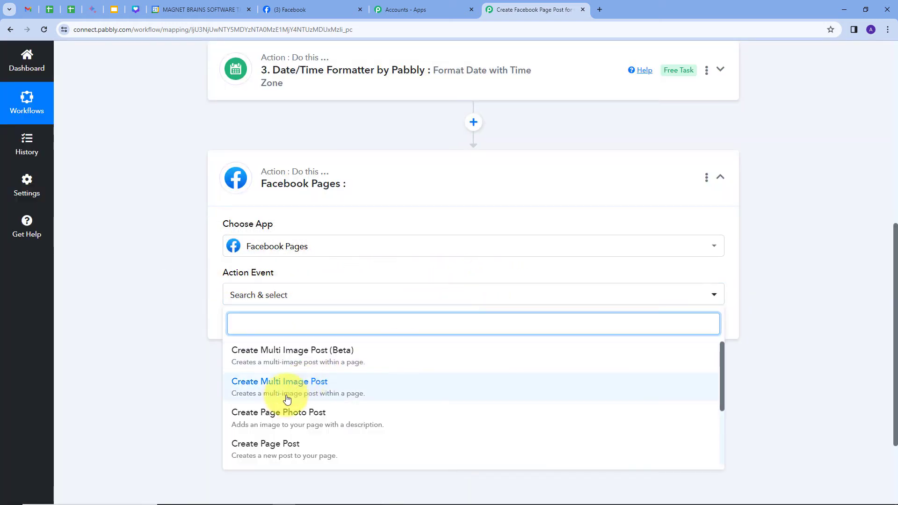
click(277, 451)
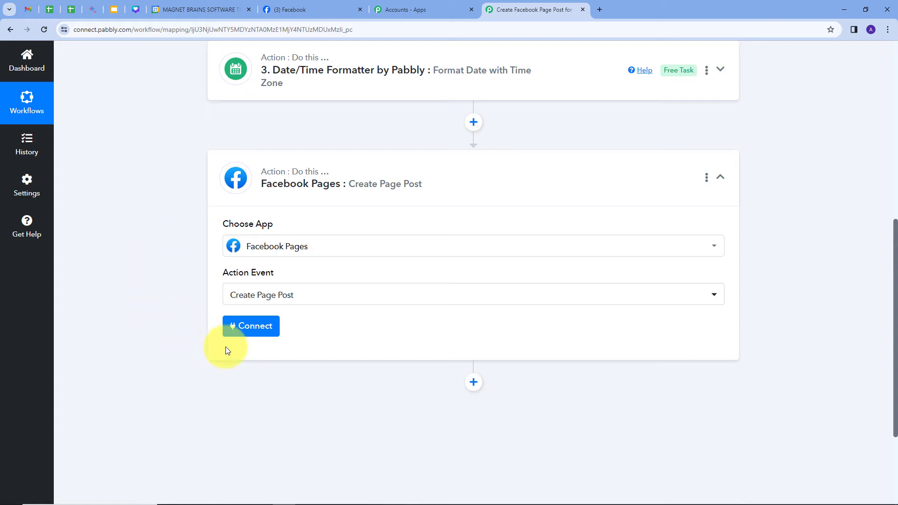
Connect the Facebook Pages step through a new, authorized connection.
click(250, 325)
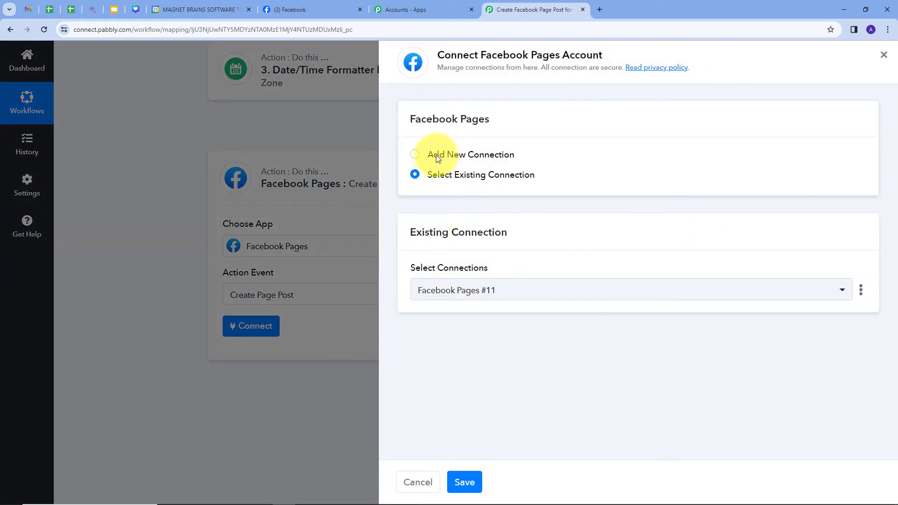
click(438, 157)
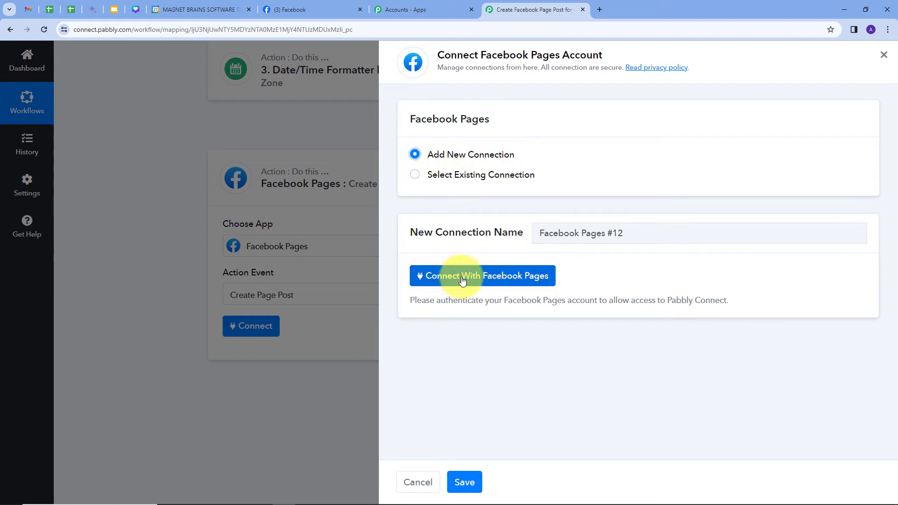
click(484, 279)
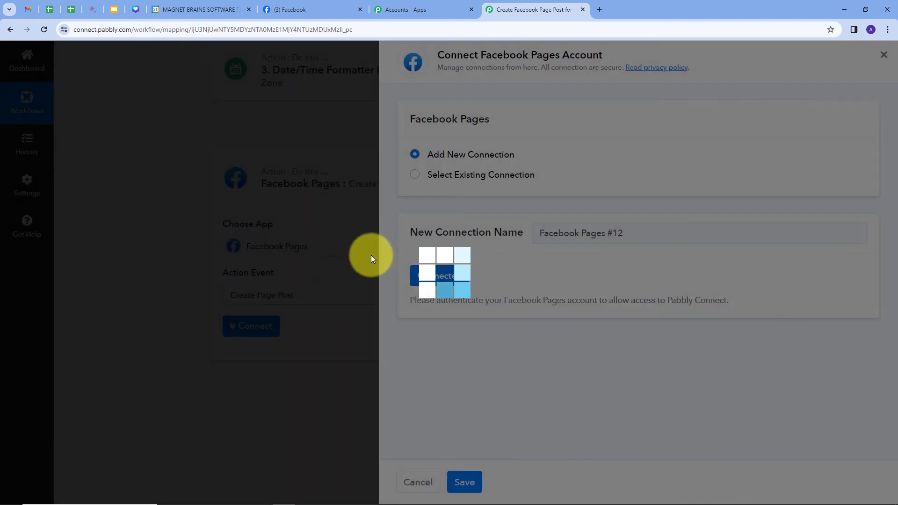
scroll(447, 236, down, 3)
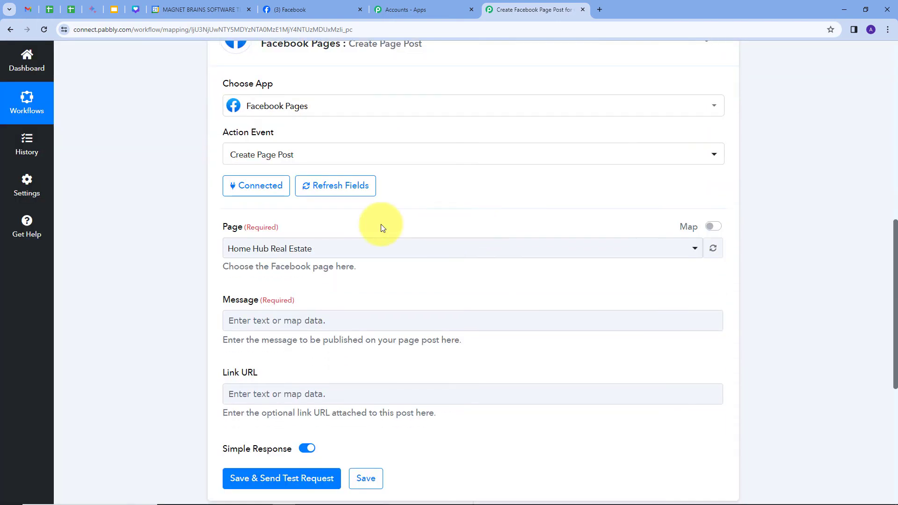
Check the name of the target page on Facebook and return to the Pabbly Connect workflow.
scroll(422, 229, down, 1)
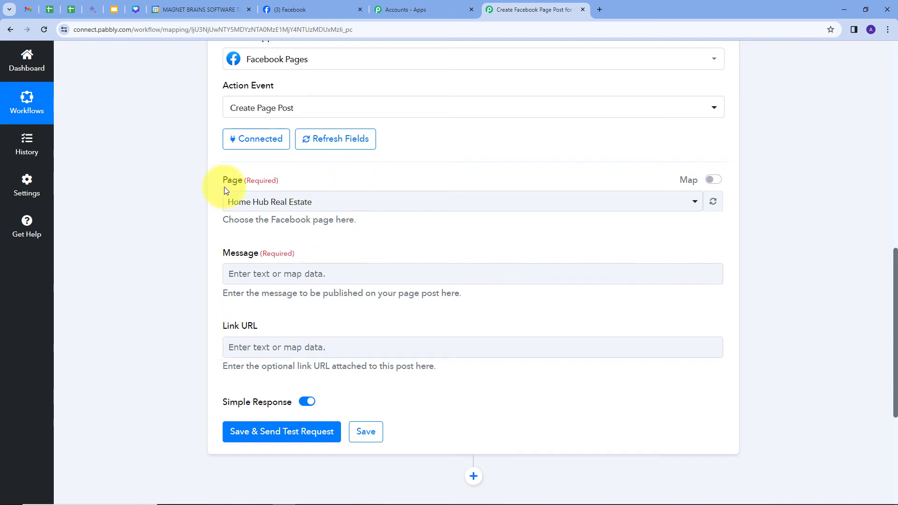
click(296, 10)
scroll(482, 195, down, 1)
scroll(471, 200, up, 1)
scroll(256, 222, down, 1)
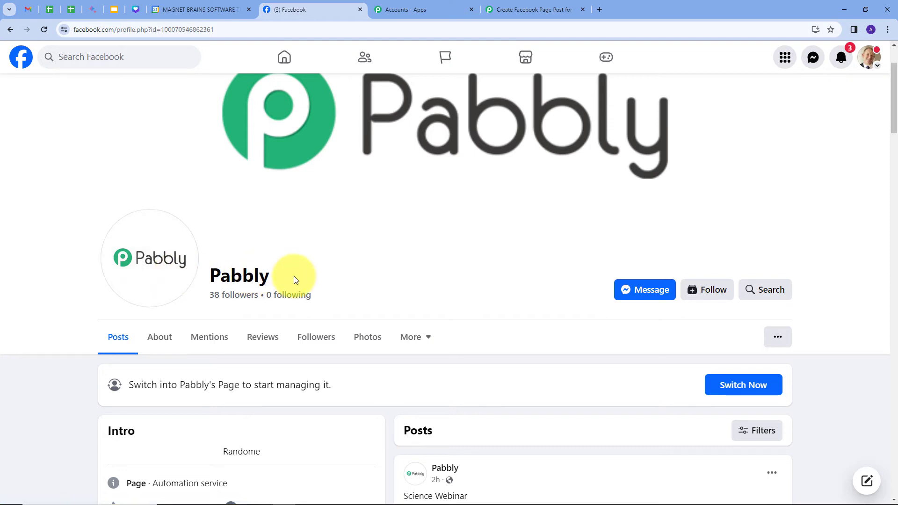
scroll(294, 276, up, 1)
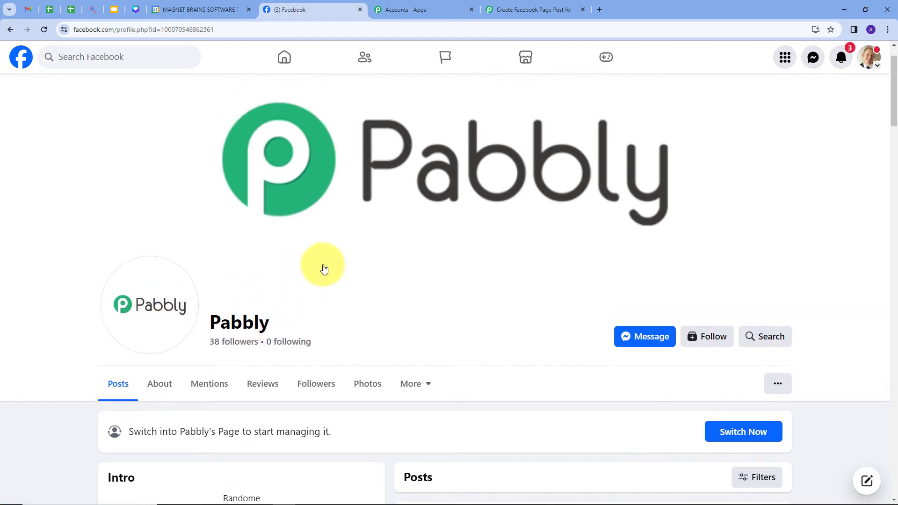
click(511, 8)
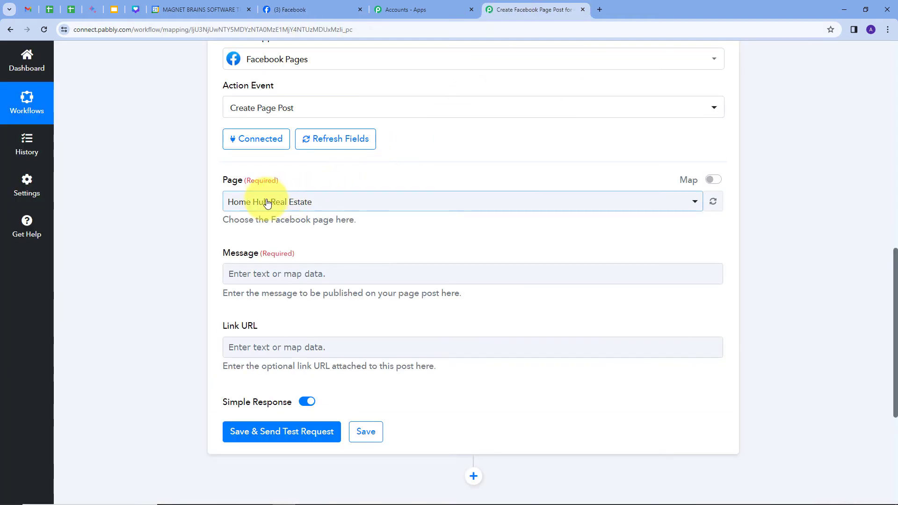
Find and choose Pabbly as the Facebook page for the Create Page Post step.
click(399, 204)
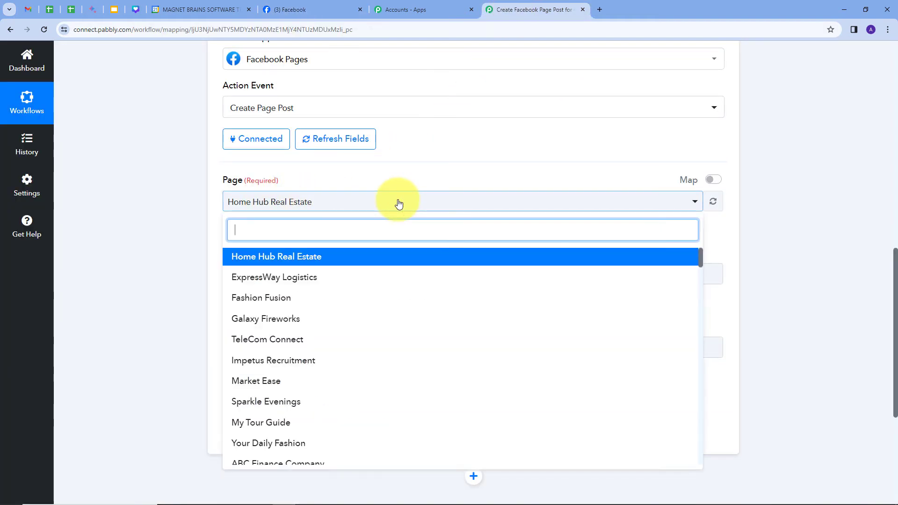
scroll(321, 300, down, 2)
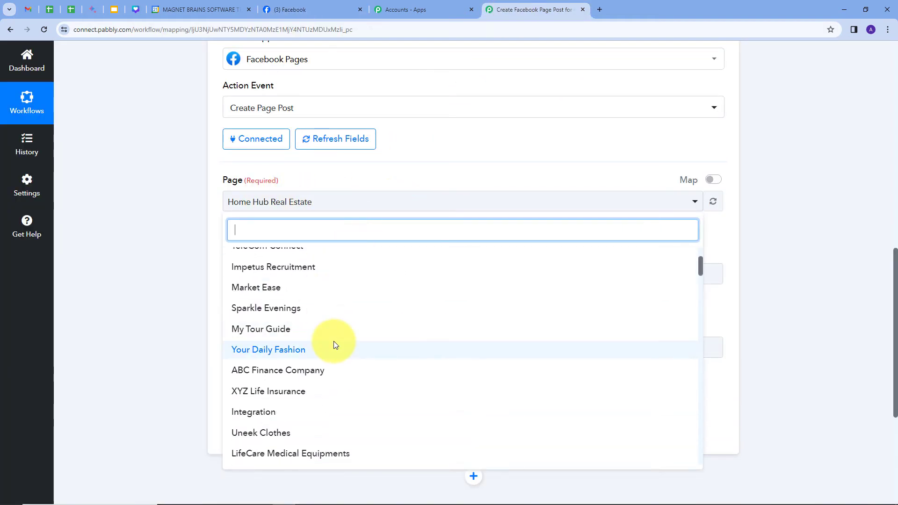
scroll(333, 344, up, 2)
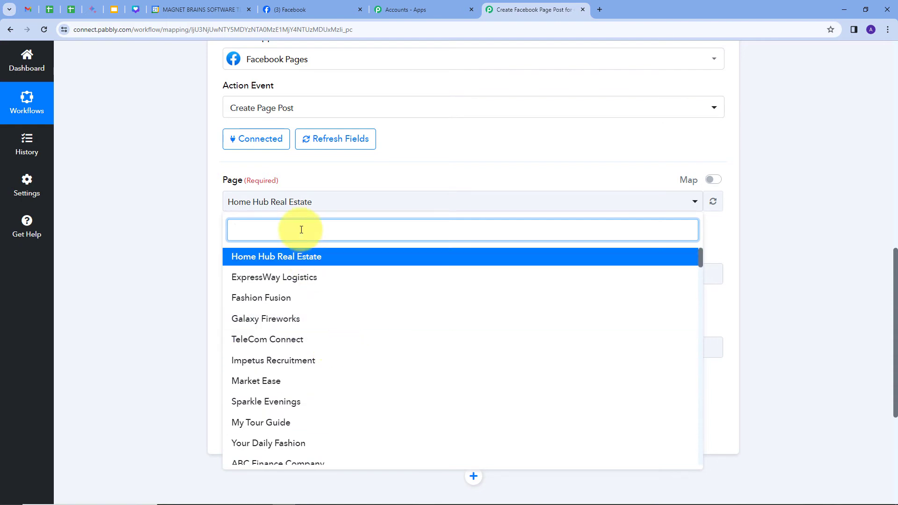
text(Pa)
key(BackSpace)
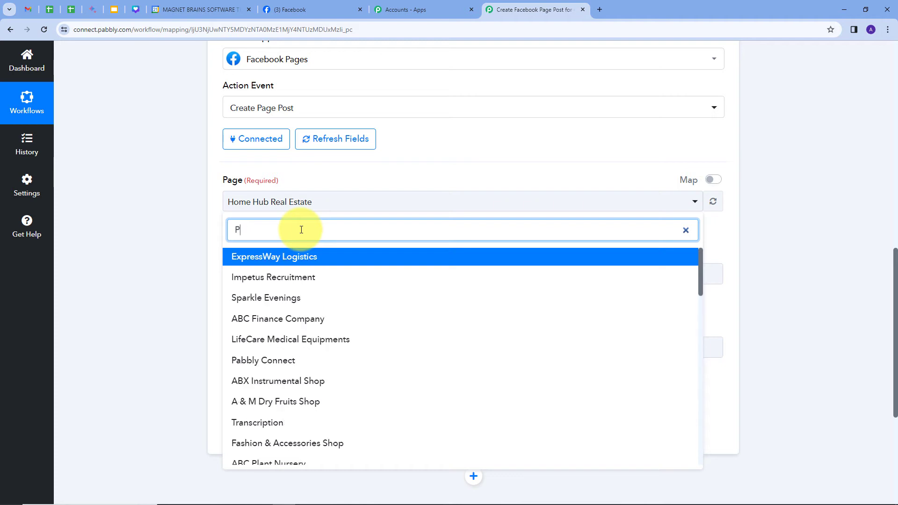
text(abb)
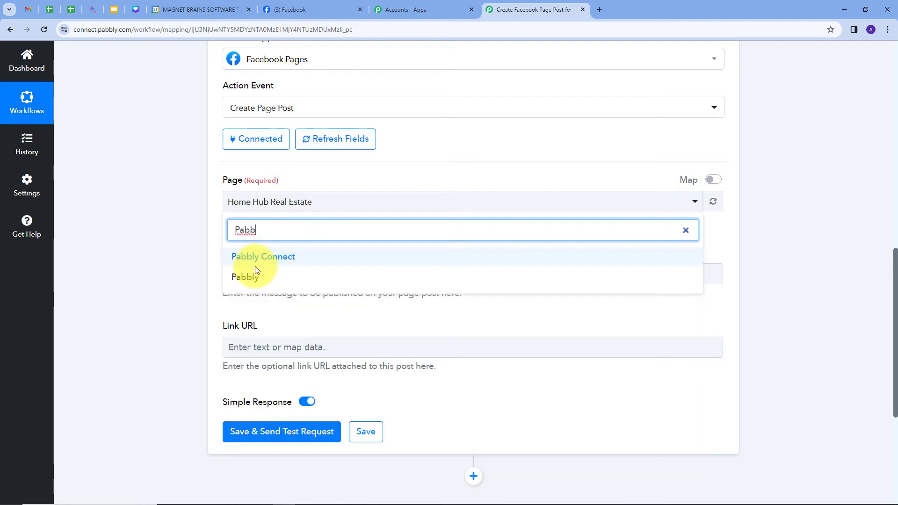
click(250, 280)
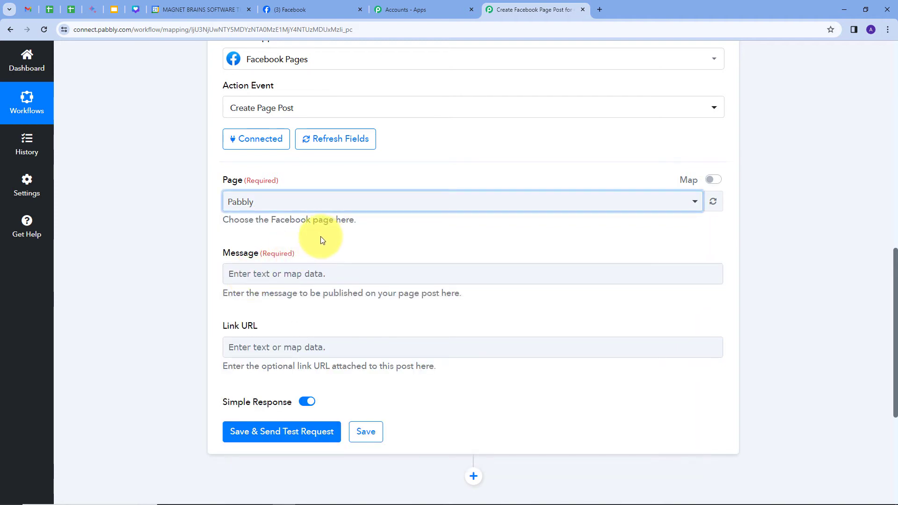
Map the Google Calendar event's Summary and Description into the post's Message, separated by a blank line.
scroll(304, 238, down, 1)
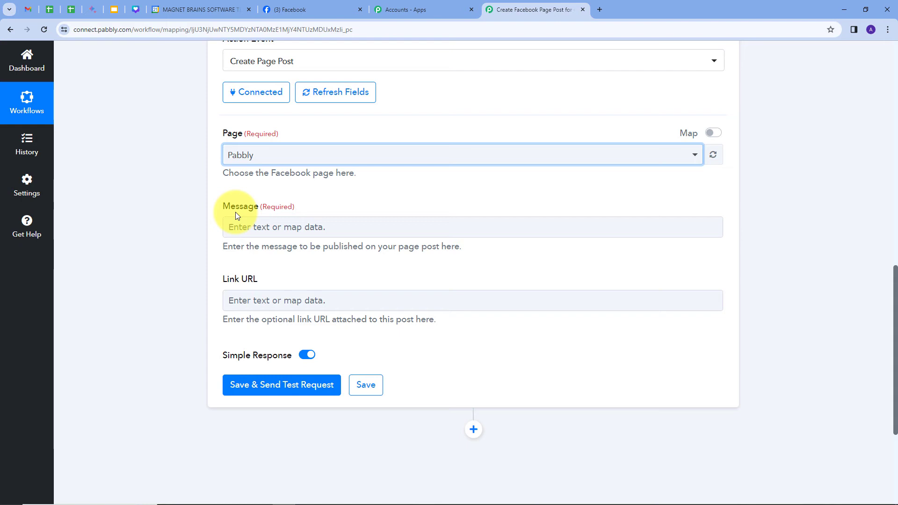
click(296, 225)
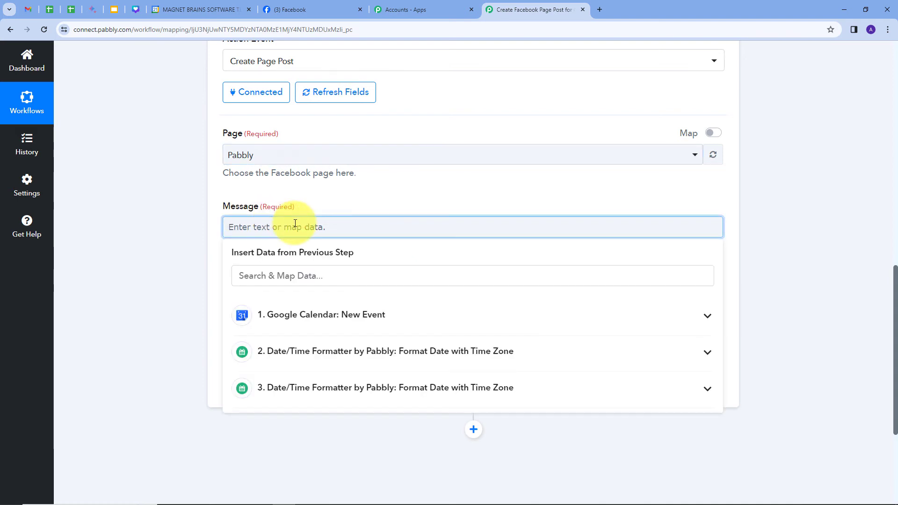
click(380, 317)
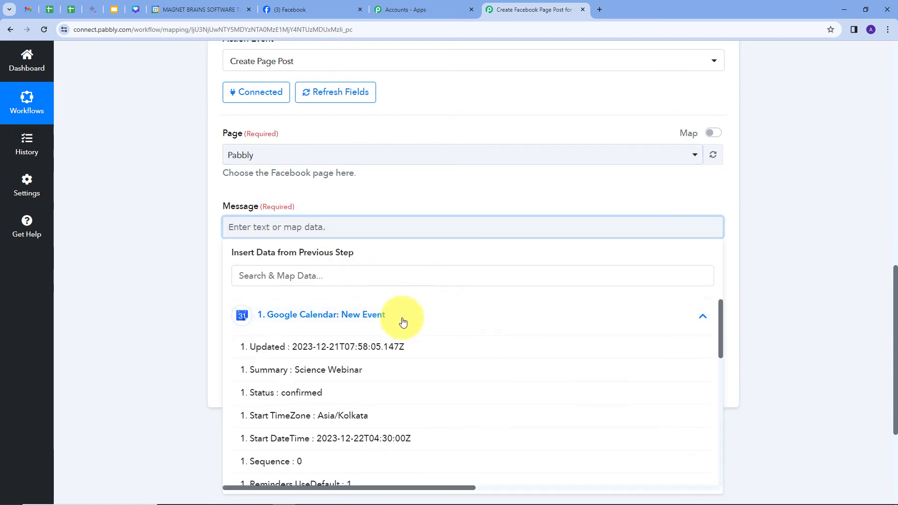
click(337, 377)
key(Return)
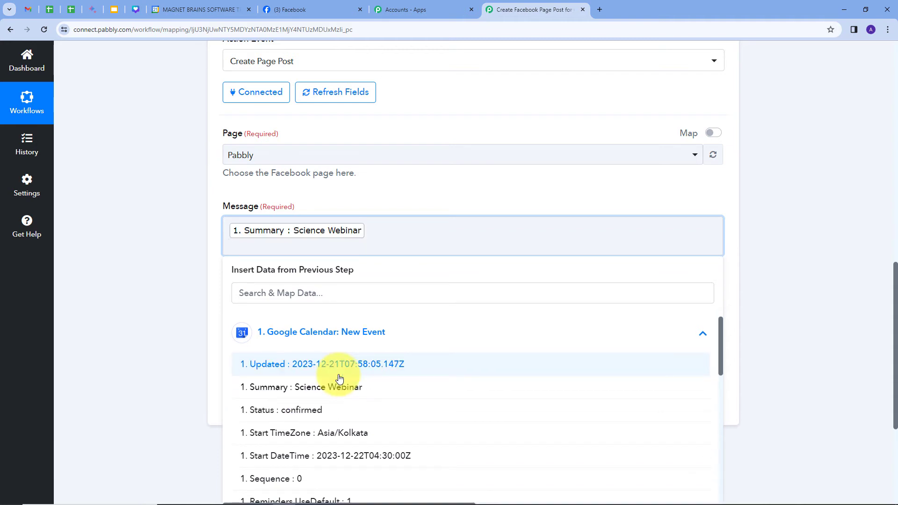
key(Return)
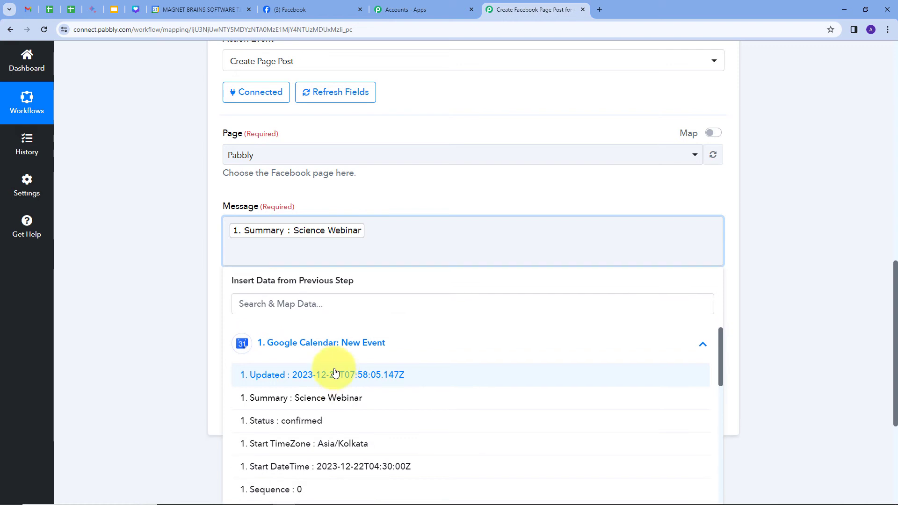
scroll(346, 376, down, 4)
scroll(357, 372, down, 5)
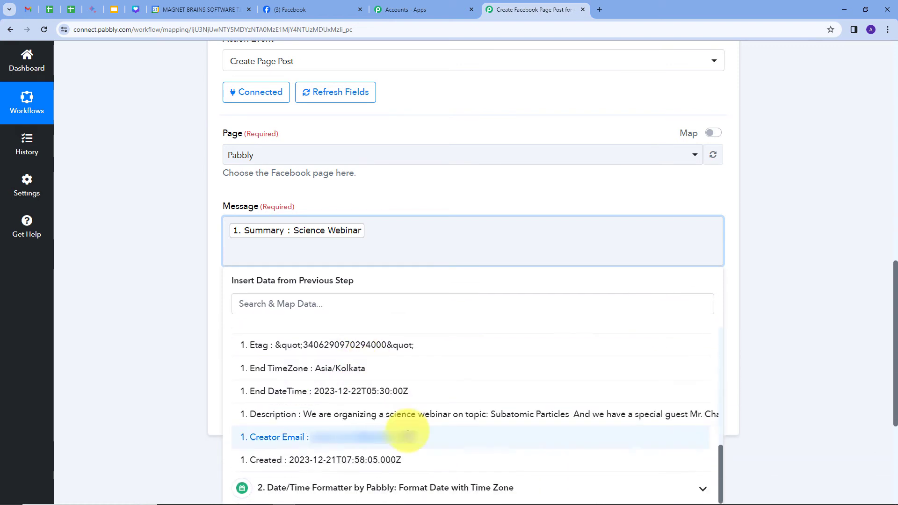
click(352, 421)
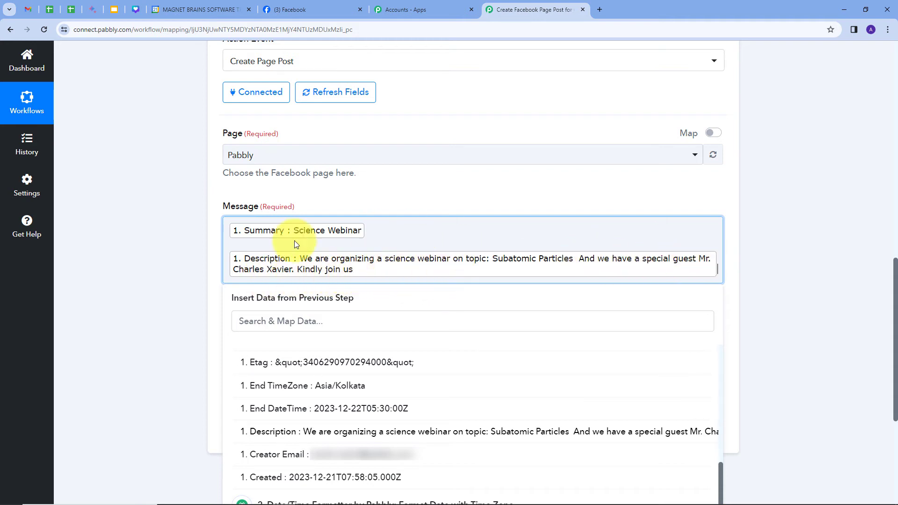
Add the label "Date and Time:" below the description in the Message and map the second step's Result after it.
key(Return)
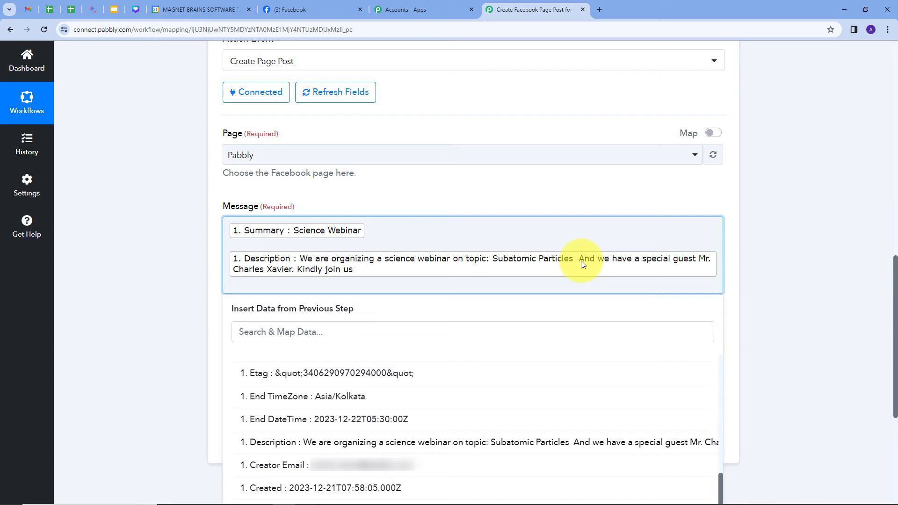
key(Return)
text(Date and Time:)
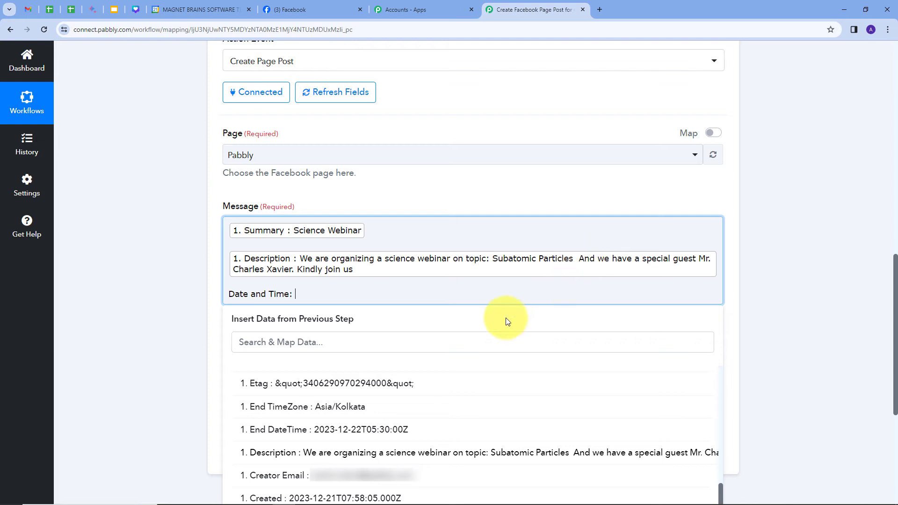
click(324, 293)
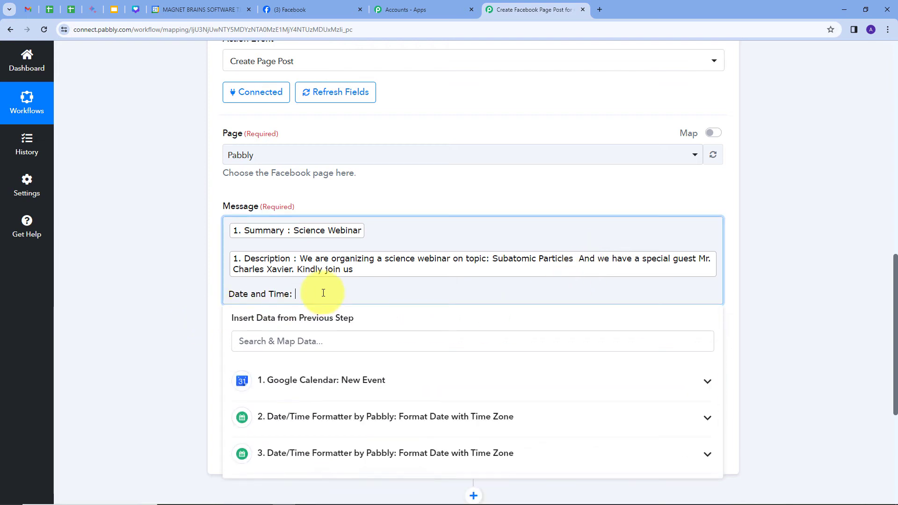
scroll(427, 220, down, 1)
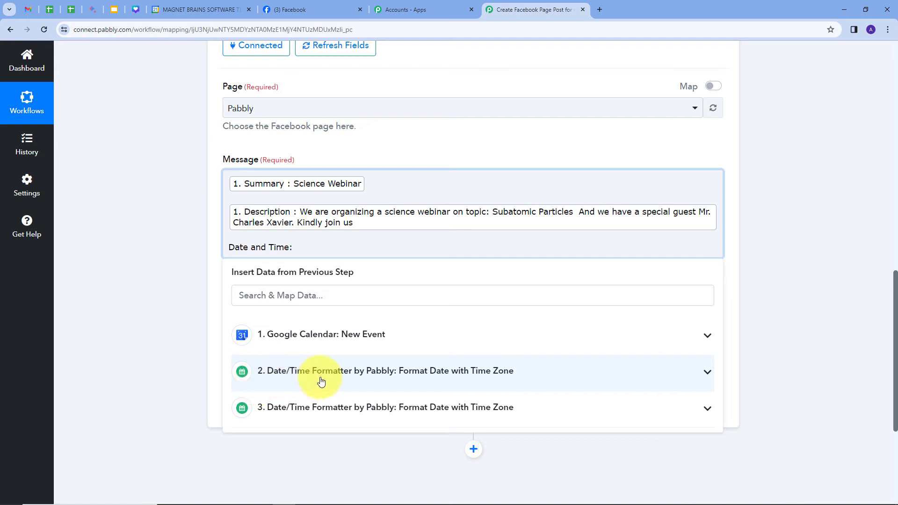
click(697, 373)
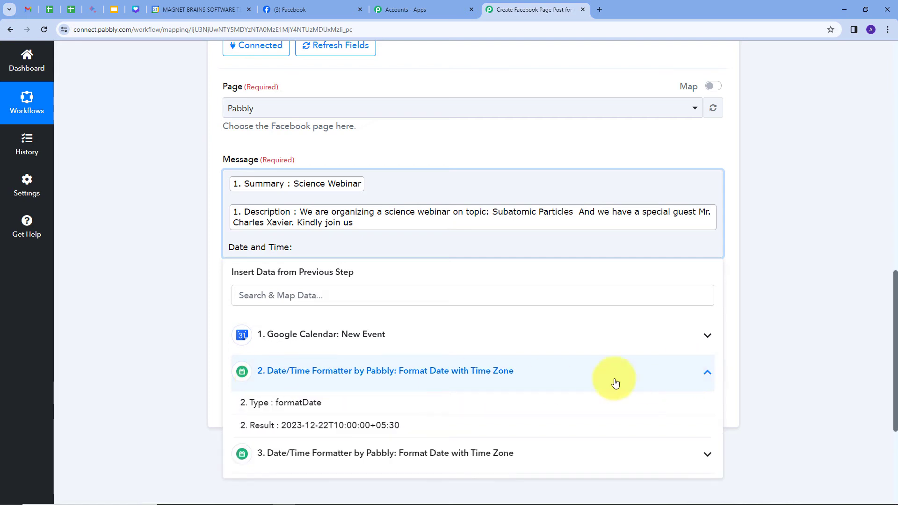
click(293, 427)
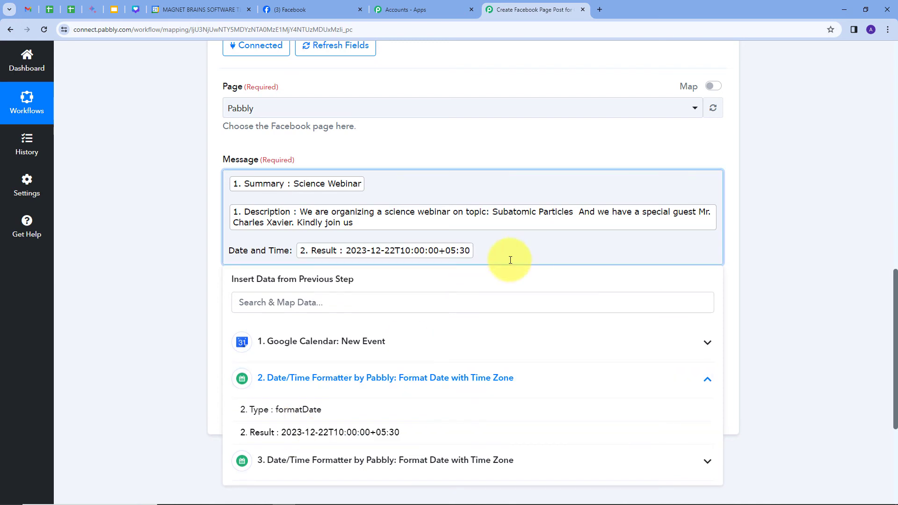
Complete the time range in the Message with a hyphen and the third step's Result.
text(-)
click(522, 463)
scroll(423, 356, down, 1)
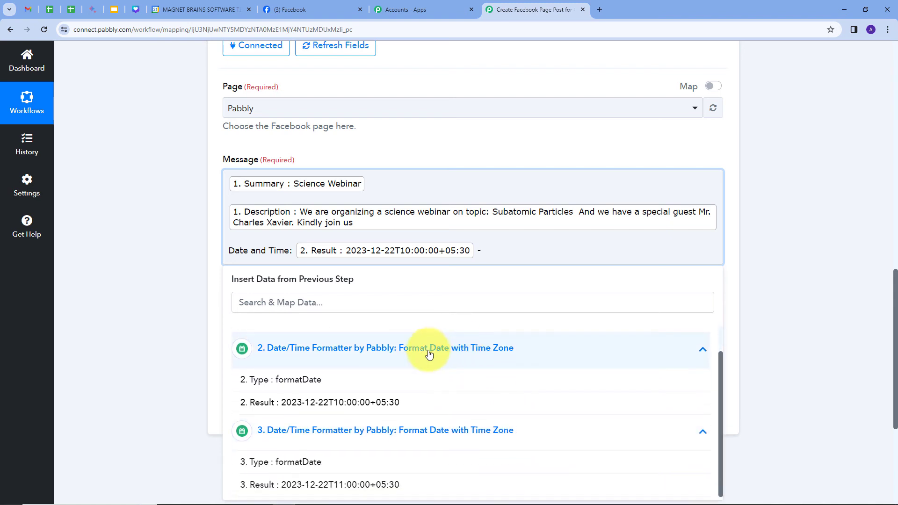
click(286, 488)
click(529, 186)
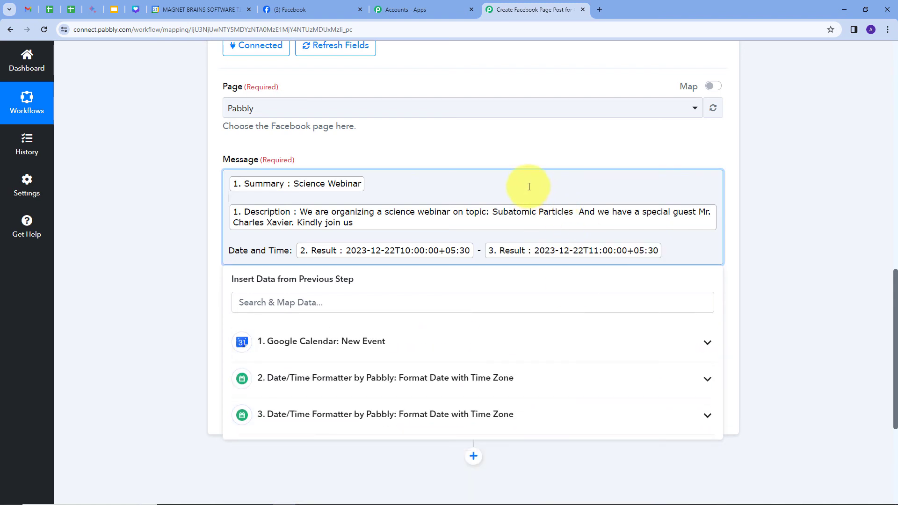
click(558, 154)
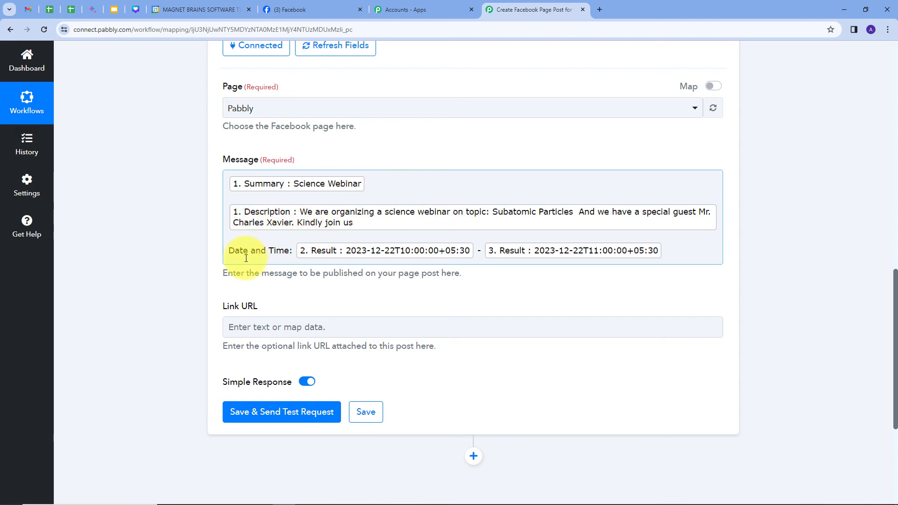
Save the Facebook Pages step with an empty Link URL, send its test request and review the response.
scroll(246, 258, down, 1)
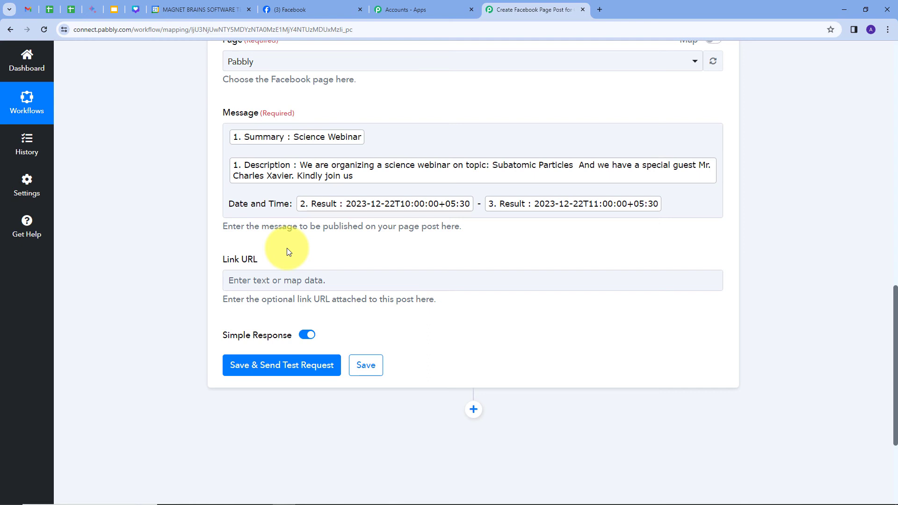
click(253, 280)
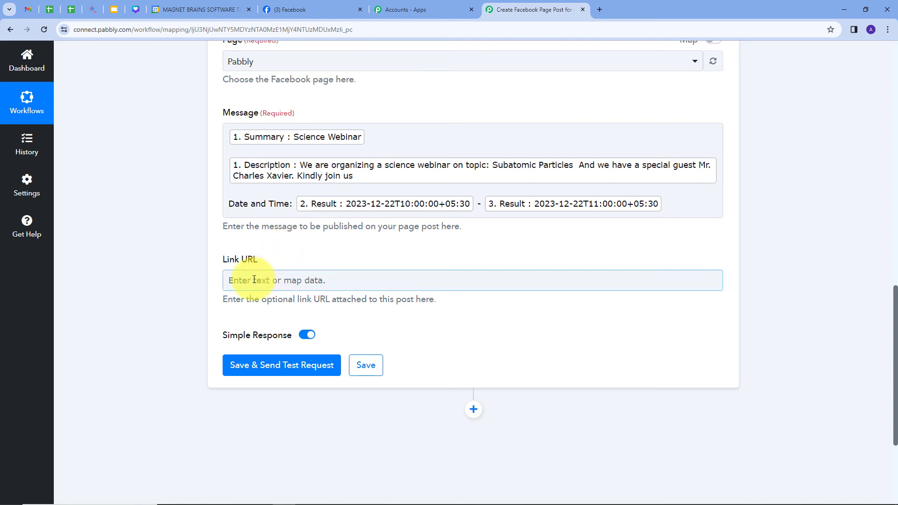
click(283, 267)
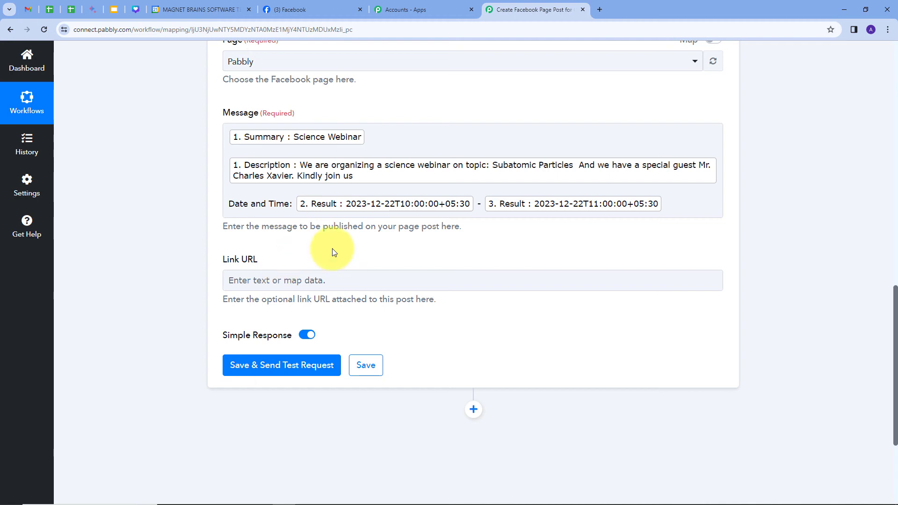
click(277, 368)
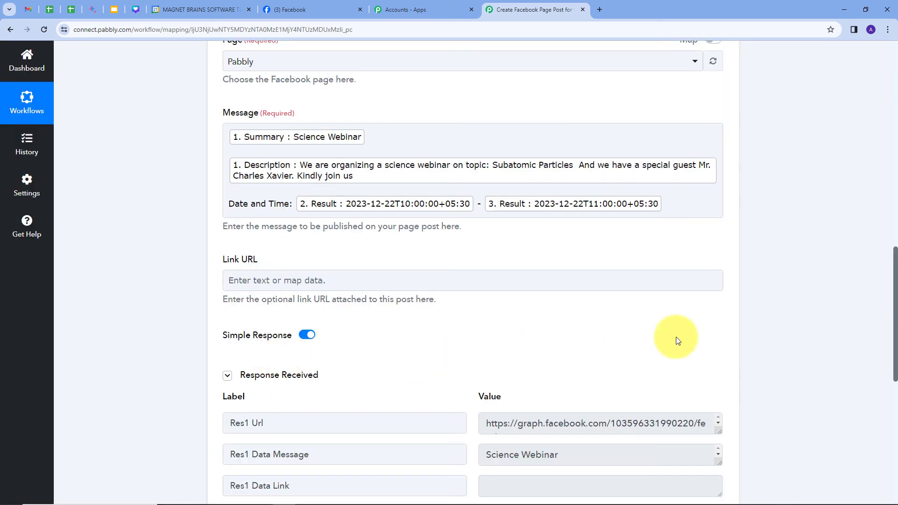
scroll(778, 308, down, 4)
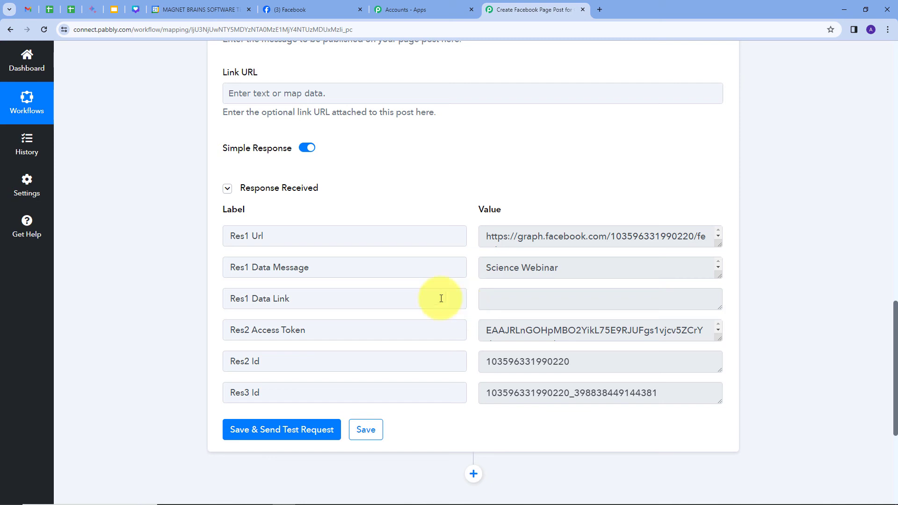
Reload the Facebook page, expand the newest post and compare it with the Google Calendar event.
click(299, 15)
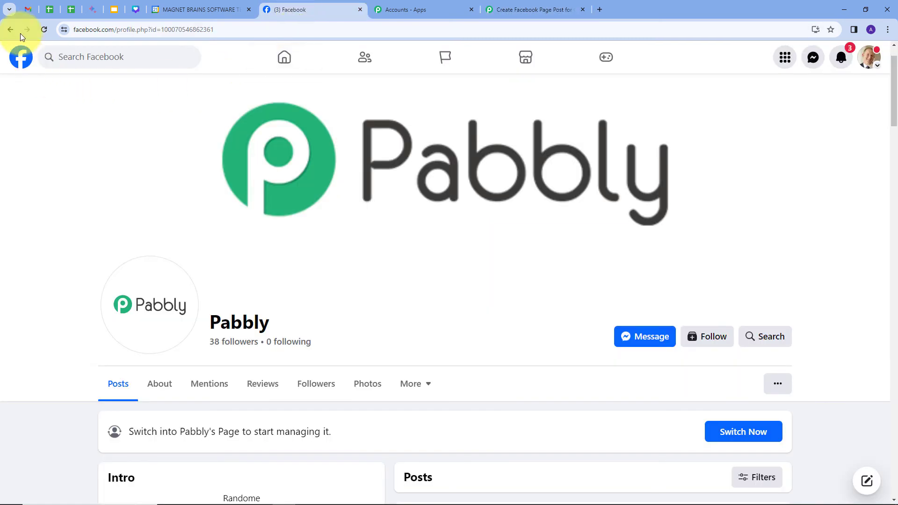
click(44, 28)
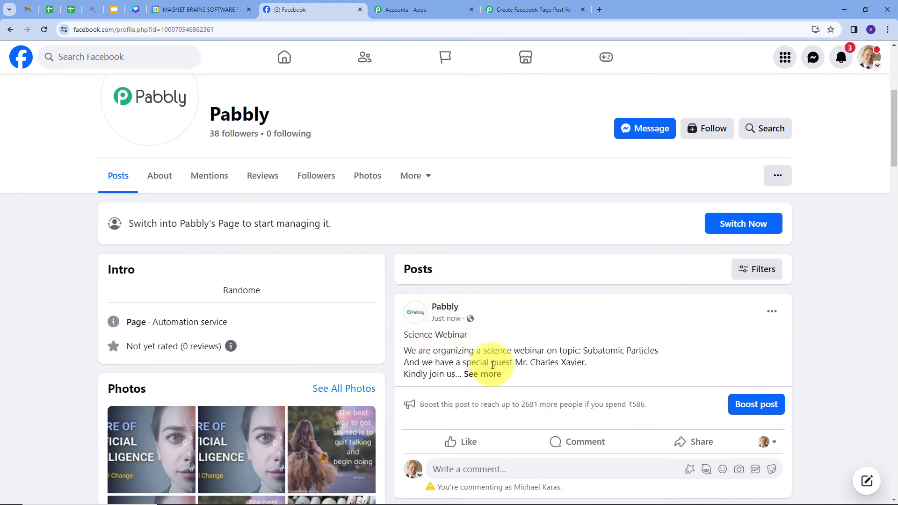
click(475, 376)
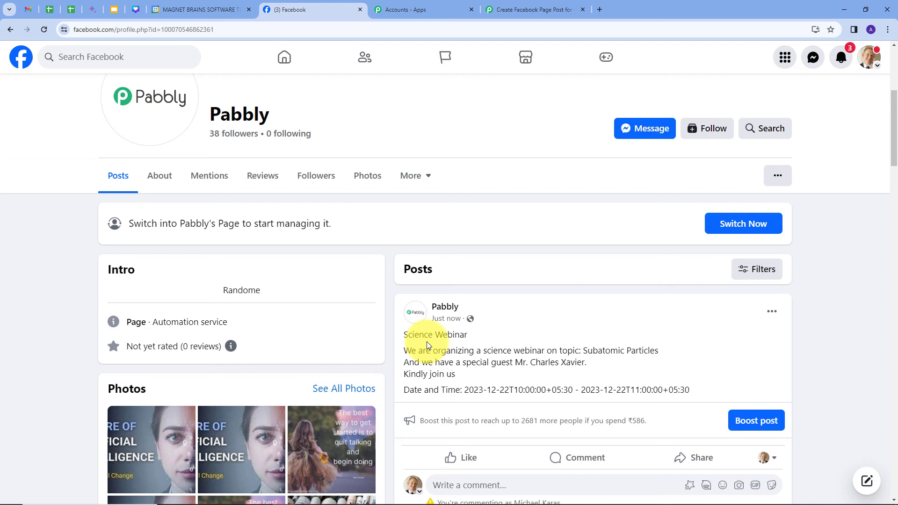
click(204, 12)
click(277, 11)
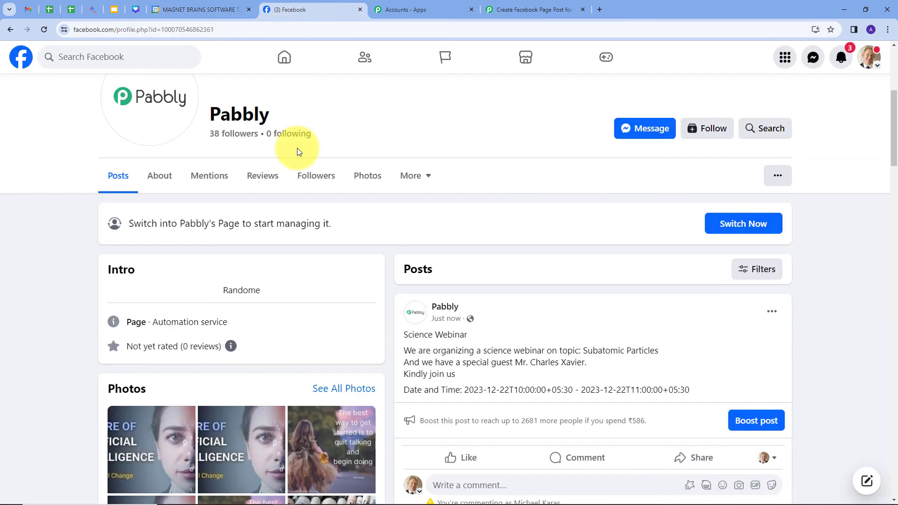
Switch to the Pabbly Connect workflow and review its steps from the Google Calendar trigger to the Facebook Pages action.
click(529, 12)
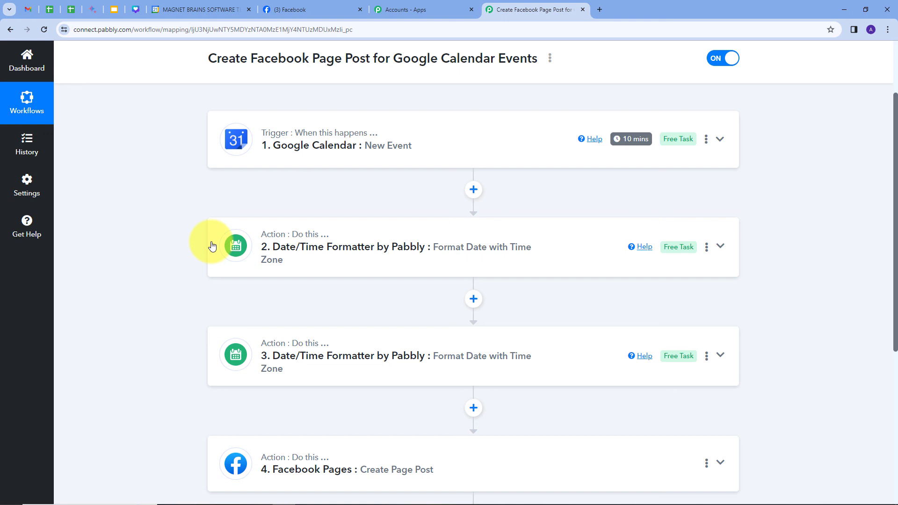
scroll(144, 276, down, 1)
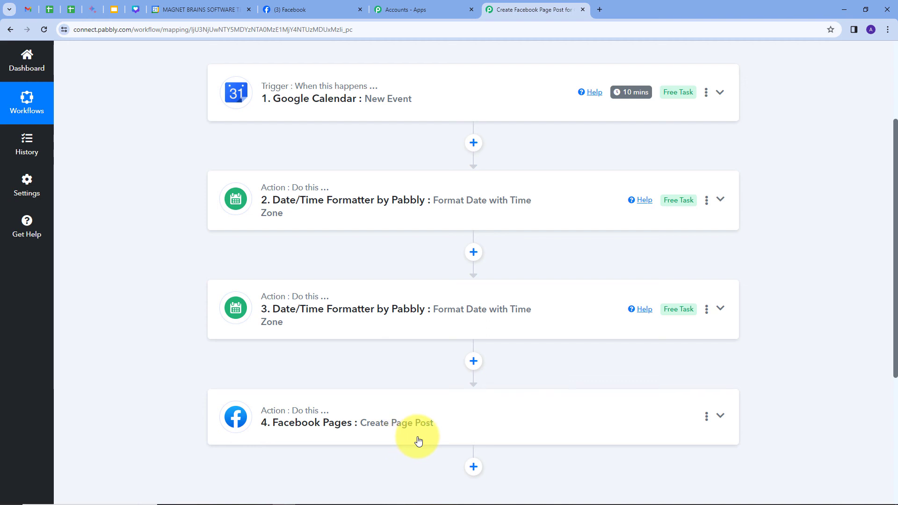
scroll(202, 381, up, 1)
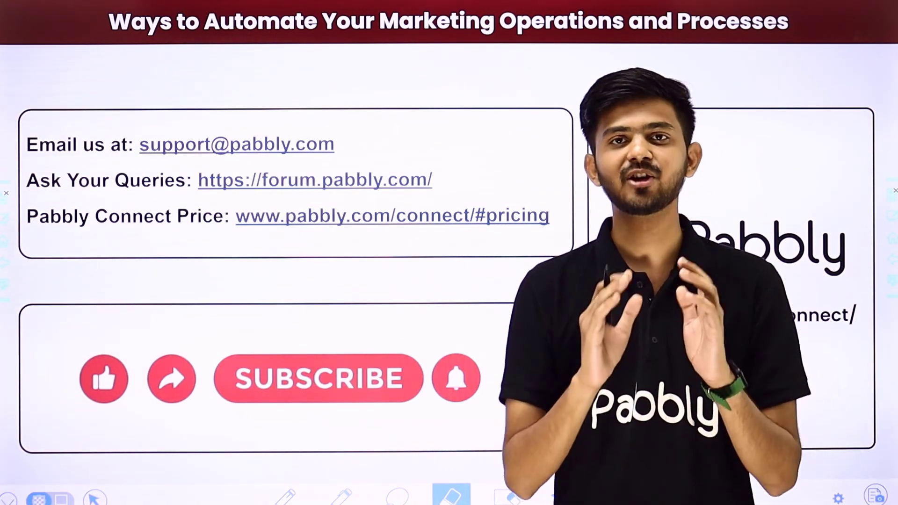
drag(362, 146, 431, 93)
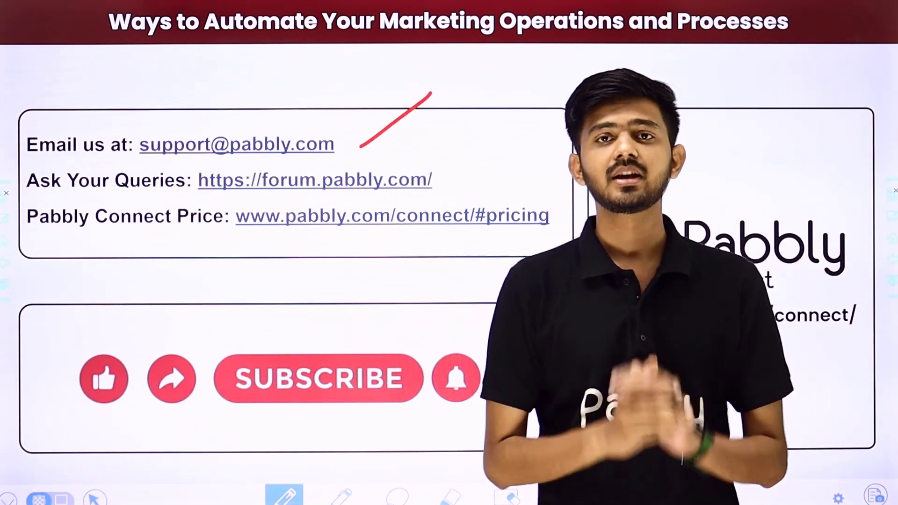
drag(446, 181, 507, 136)
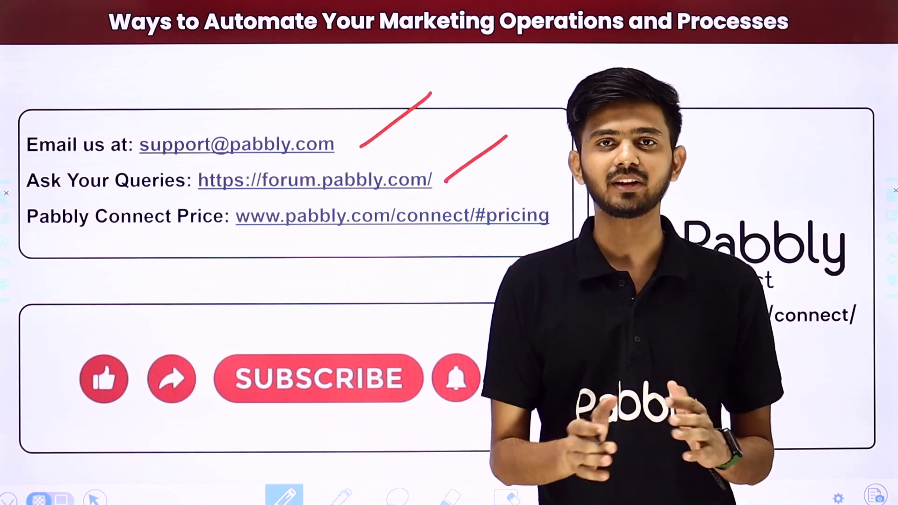
drag(542, 236, 611, 186)
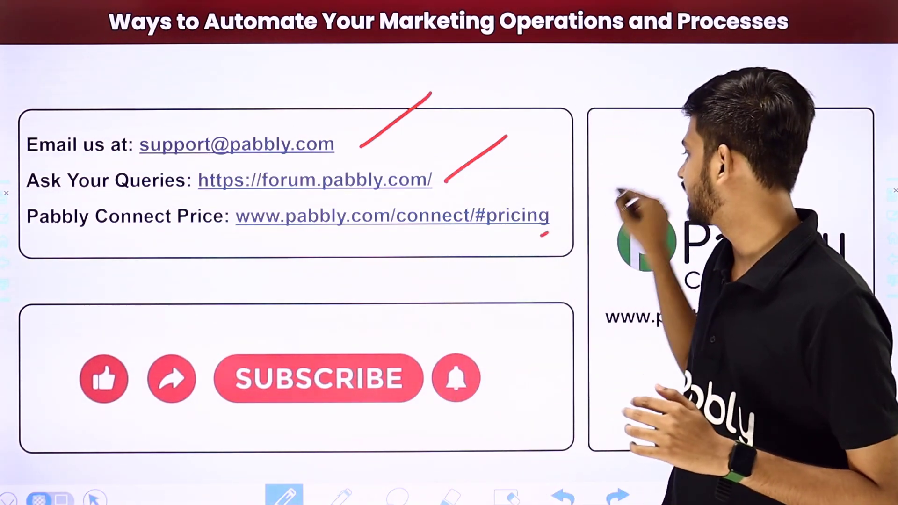